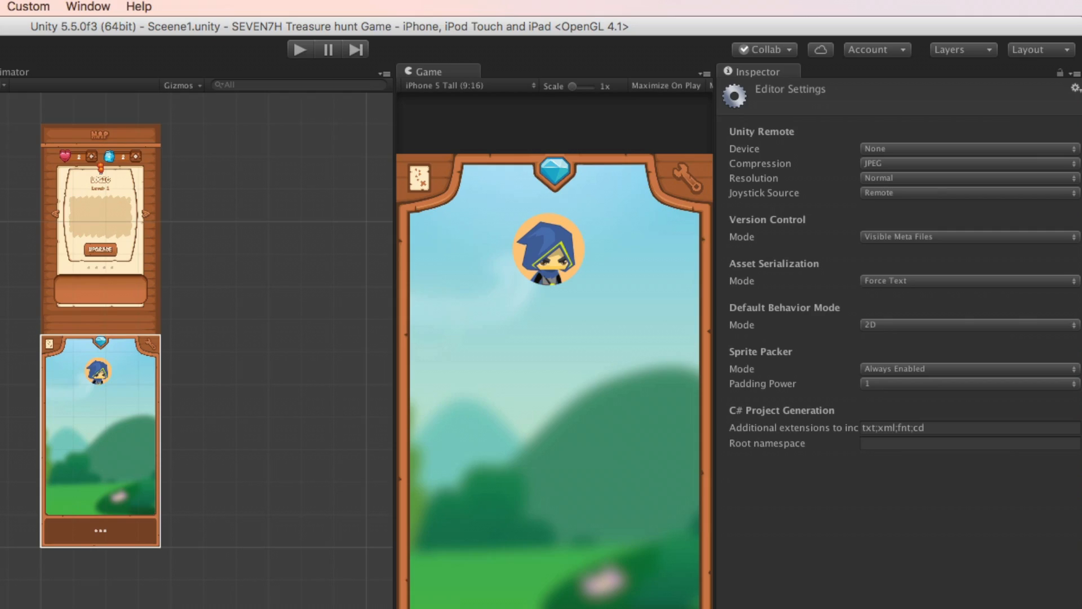
Step: Switch to SourceTree and start a new local repository with the Puzzle Game folder on the Desktop as its destination
key(F11)
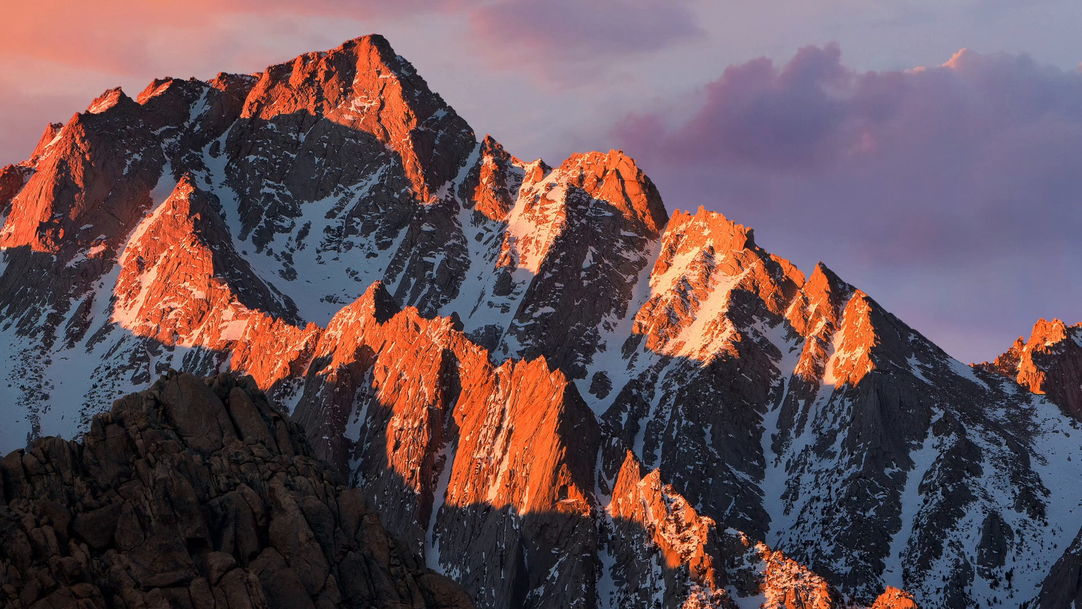
key(F11)
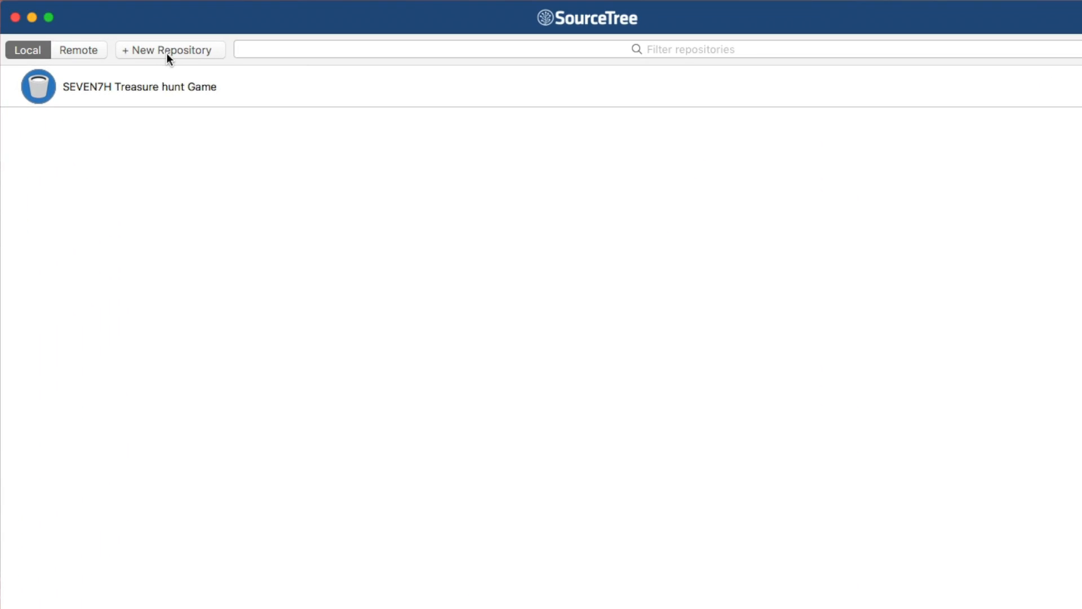
click(325, 16)
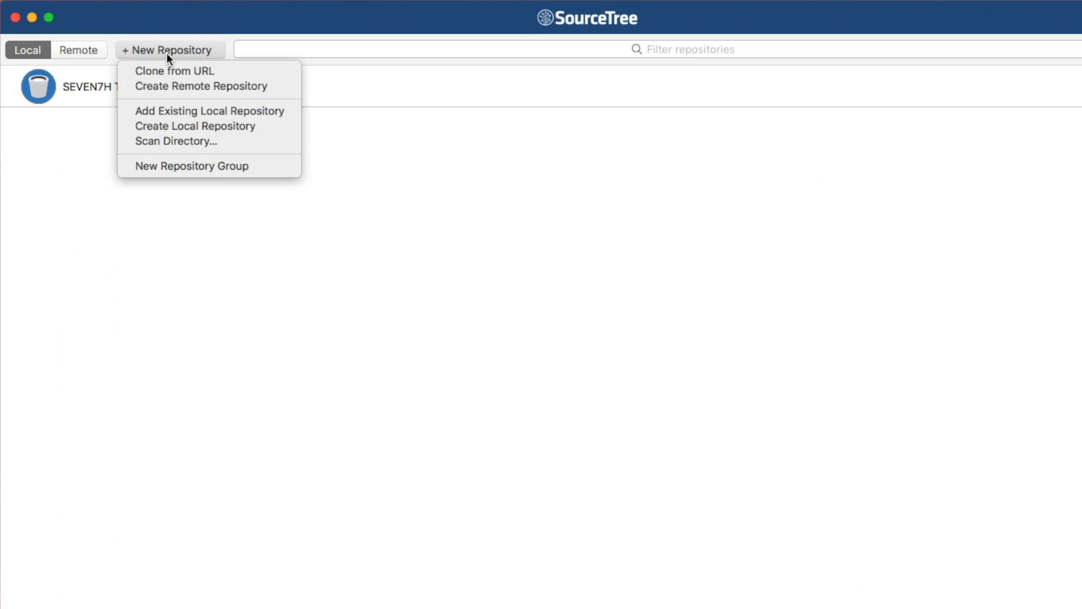
click(191, 126)
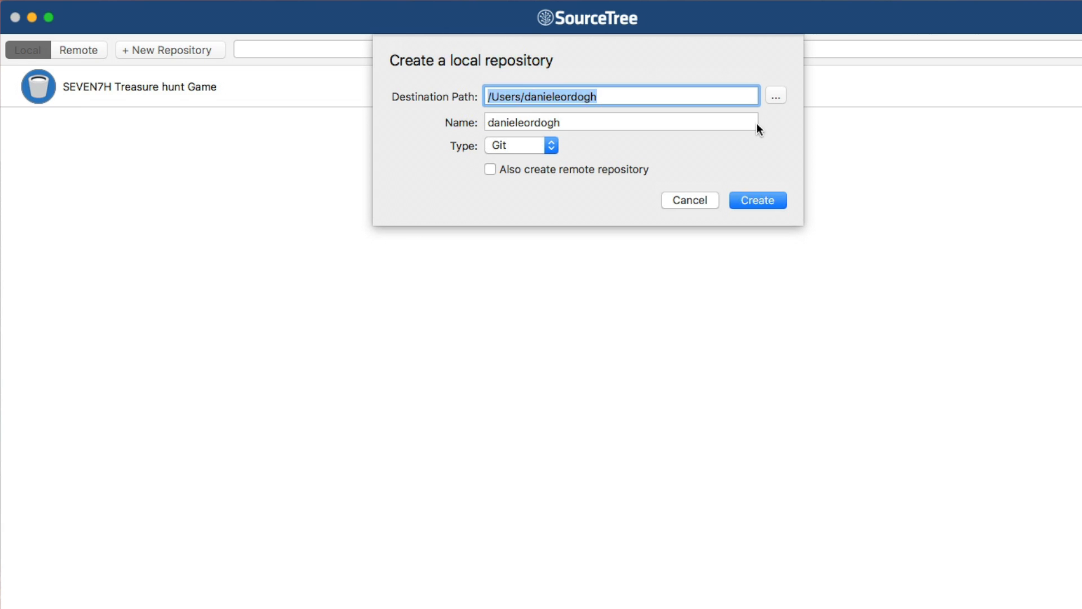
click(776, 96)
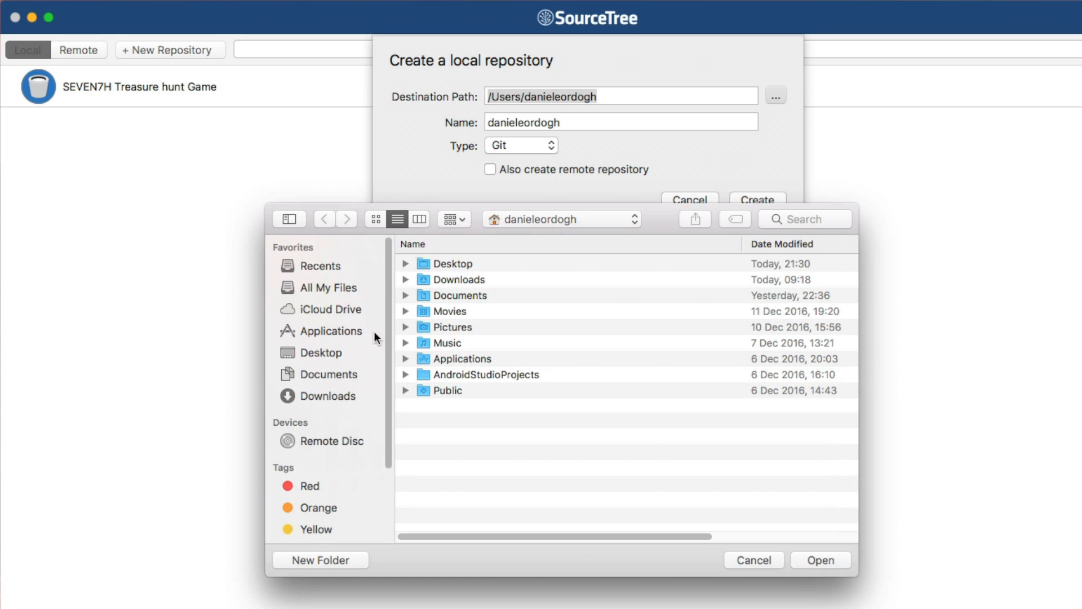
click(330, 354)
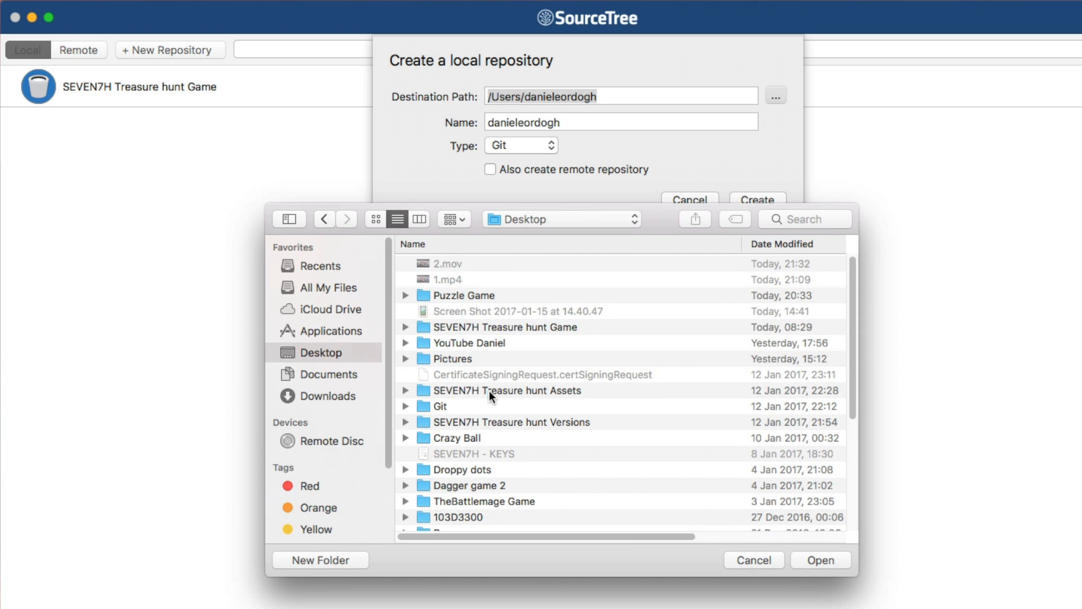
click(469, 295)
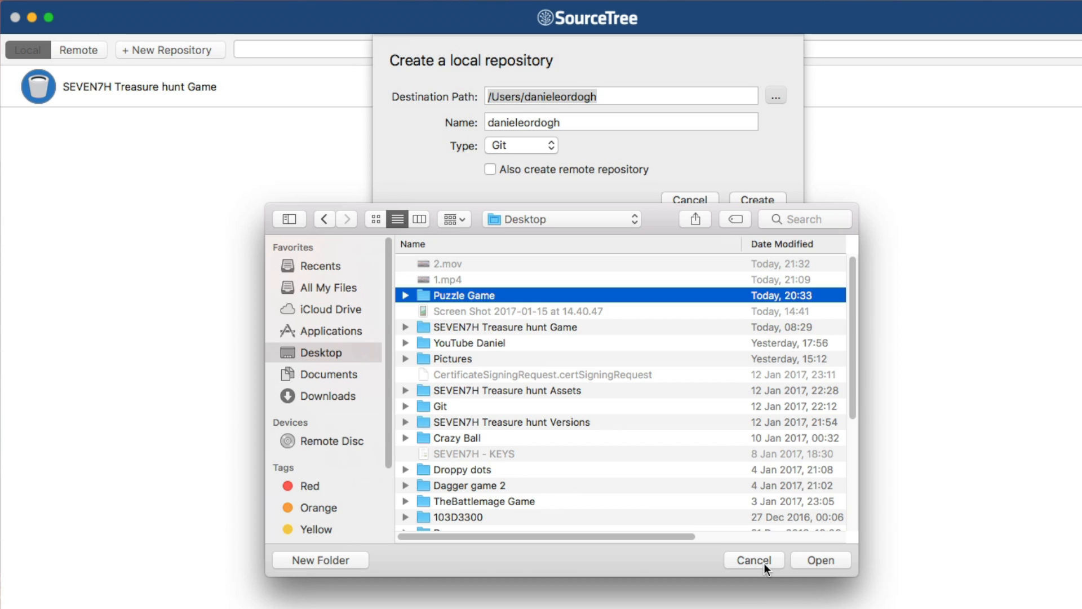
click(794, 561)
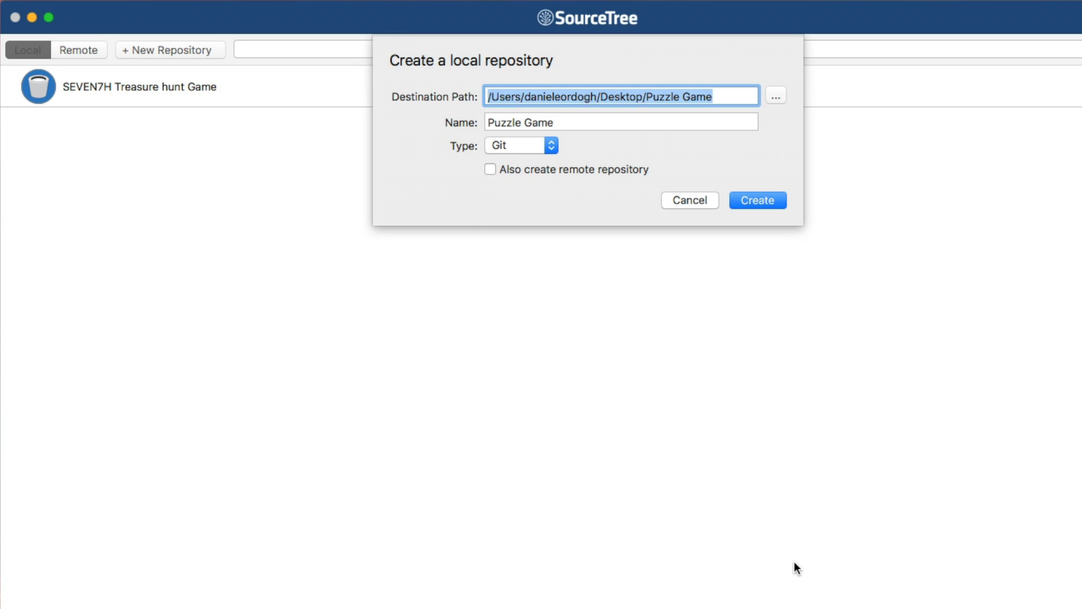
Step: Keep the repository name Puzzle Game, choose Git as the type and create the local repository
click(598, 117)
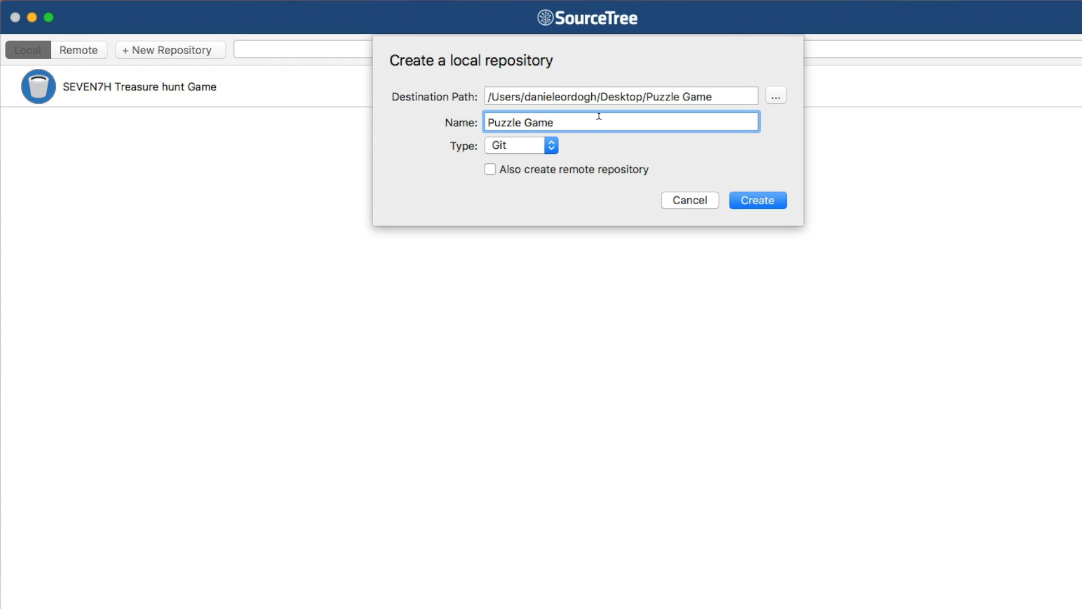
click(554, 147)
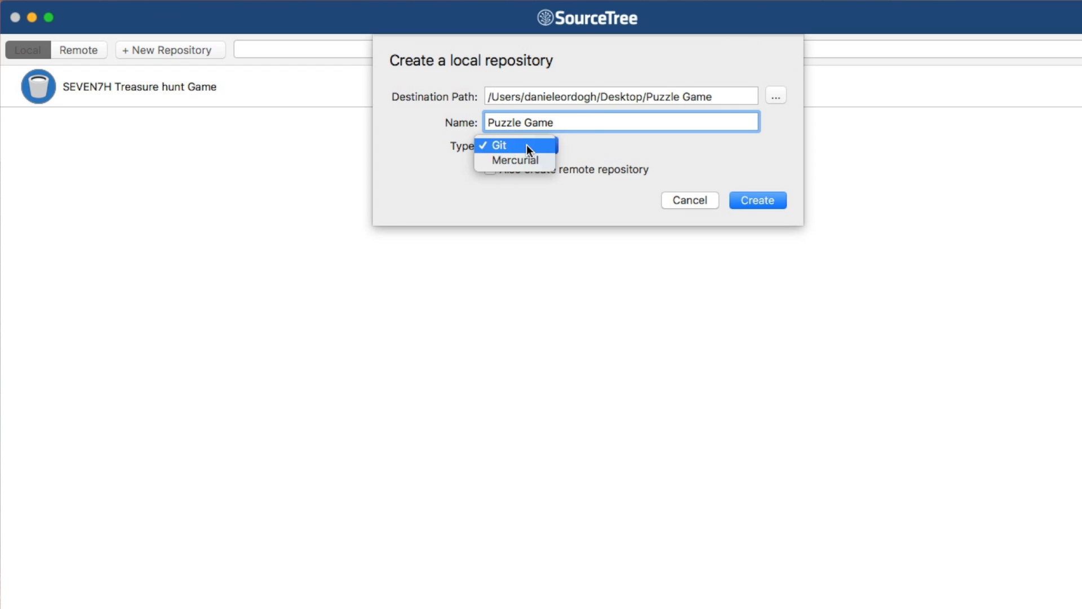
click(526, 145)
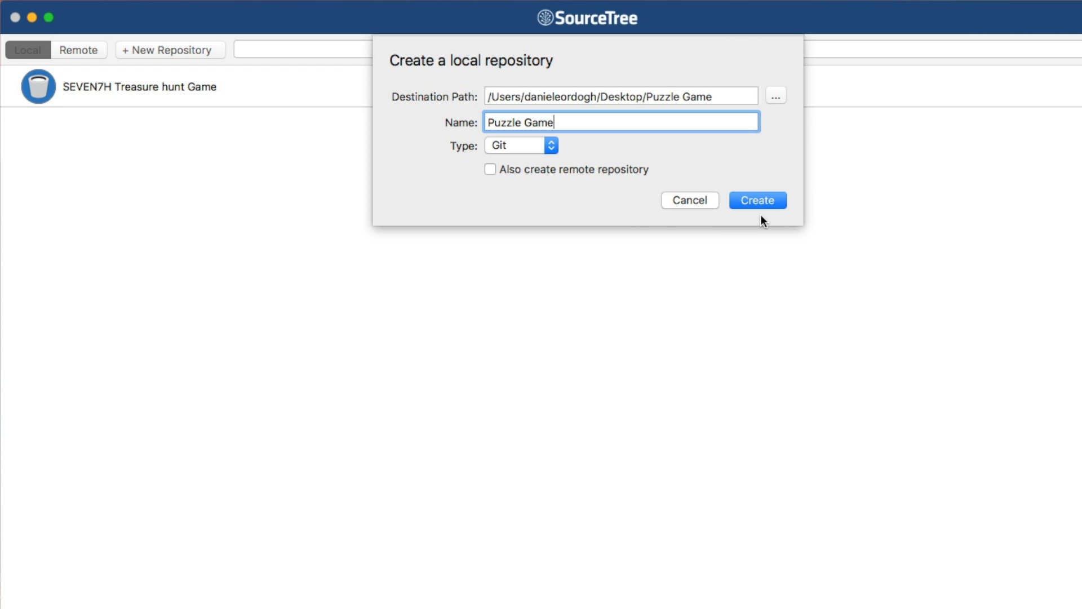
click(758, 200)
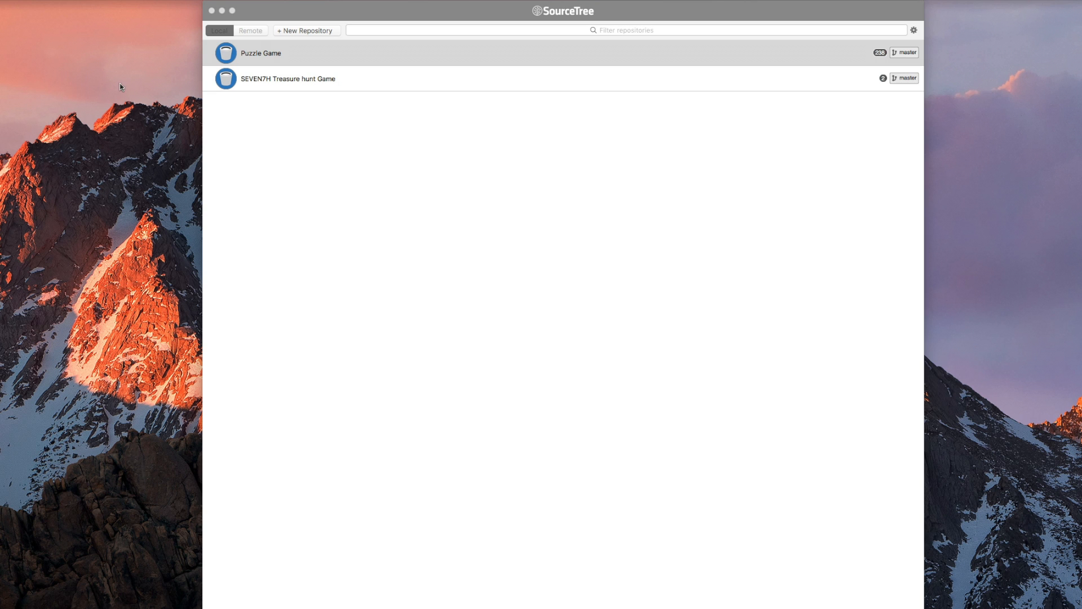
Step: Open the Puzzle Game repository and examine the contents of its unstaged meta files
click(259, 152)
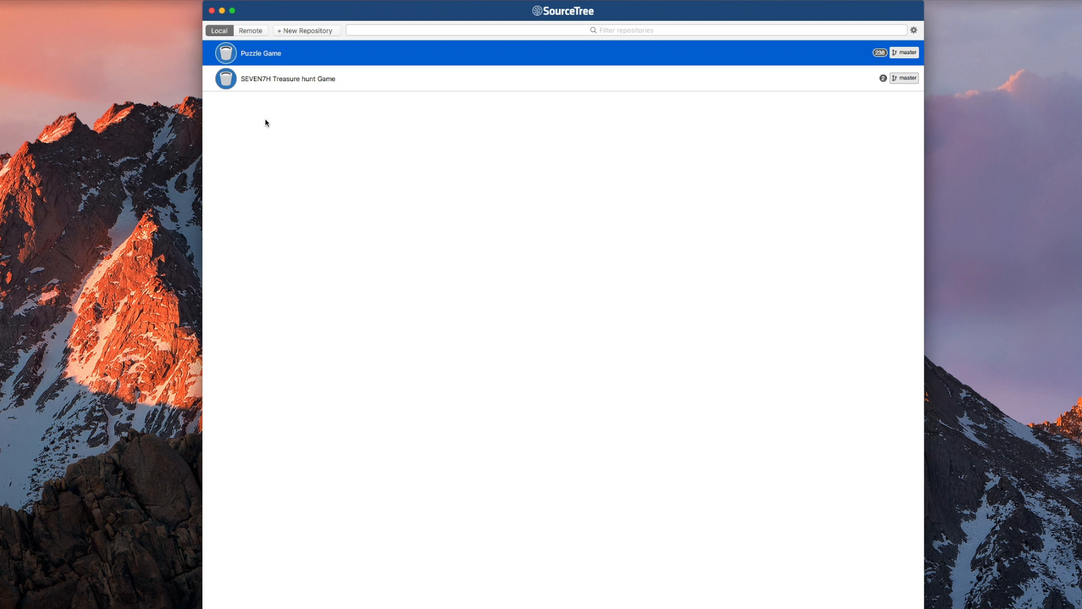
double_click(274, 56)
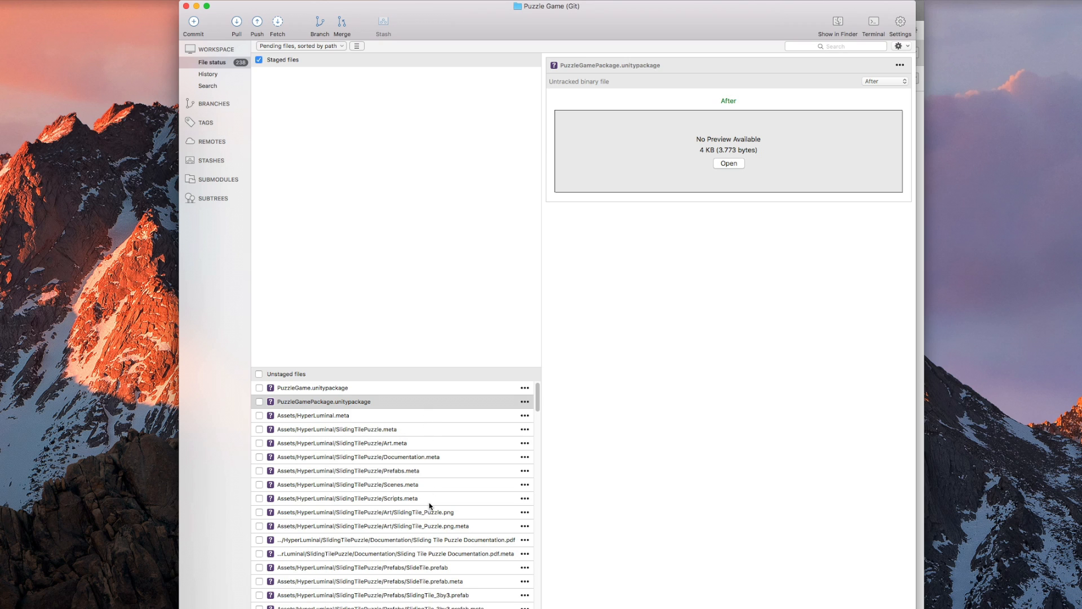
click(428, 417)
click(430, 430)
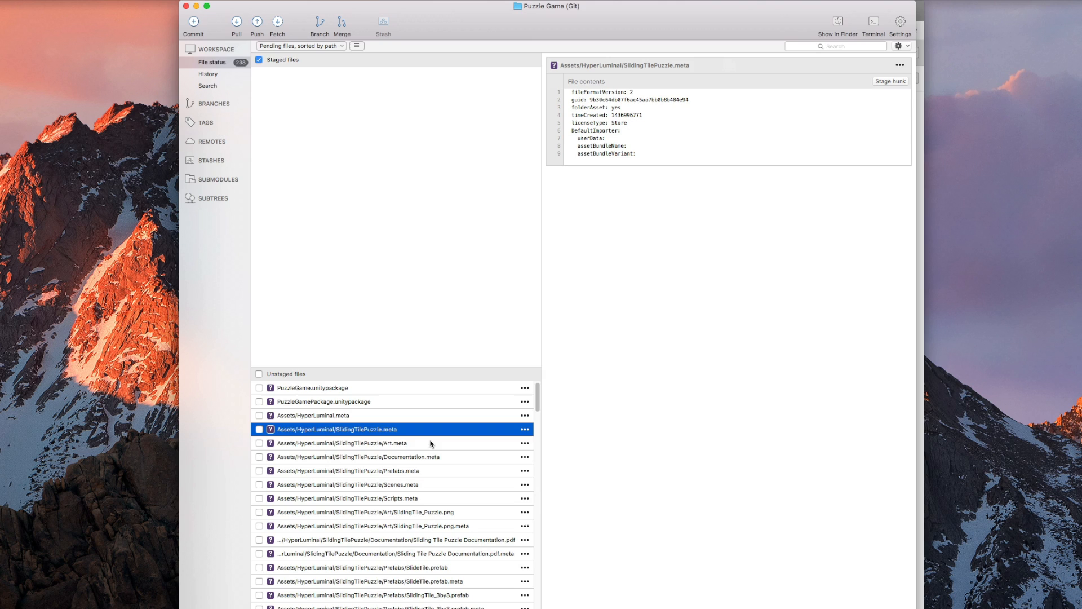
click(432, 443)
click(434, 457)
key(Down)
key(Down)
key(Down)
key(Down)
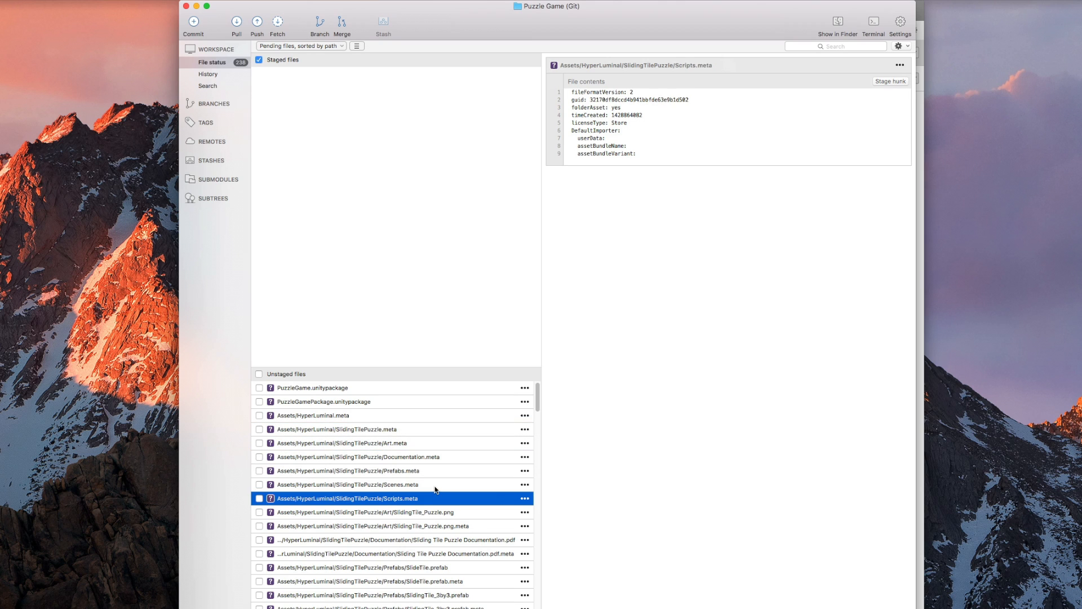
Step: Switch to TextEdit from the Applications folder and close the Finder window
click(450, 341)
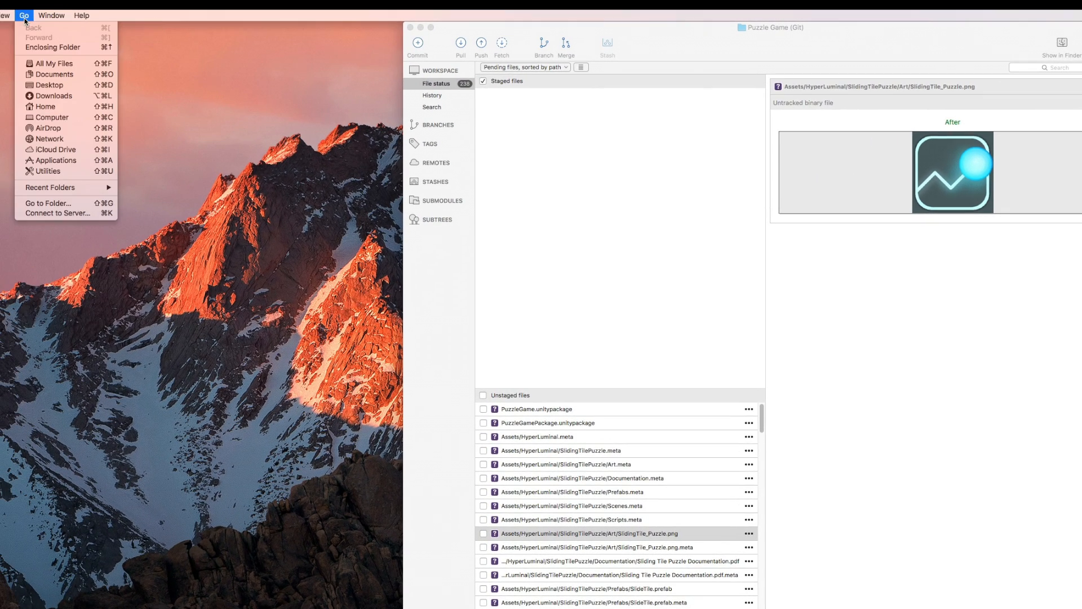
click(41, 163)
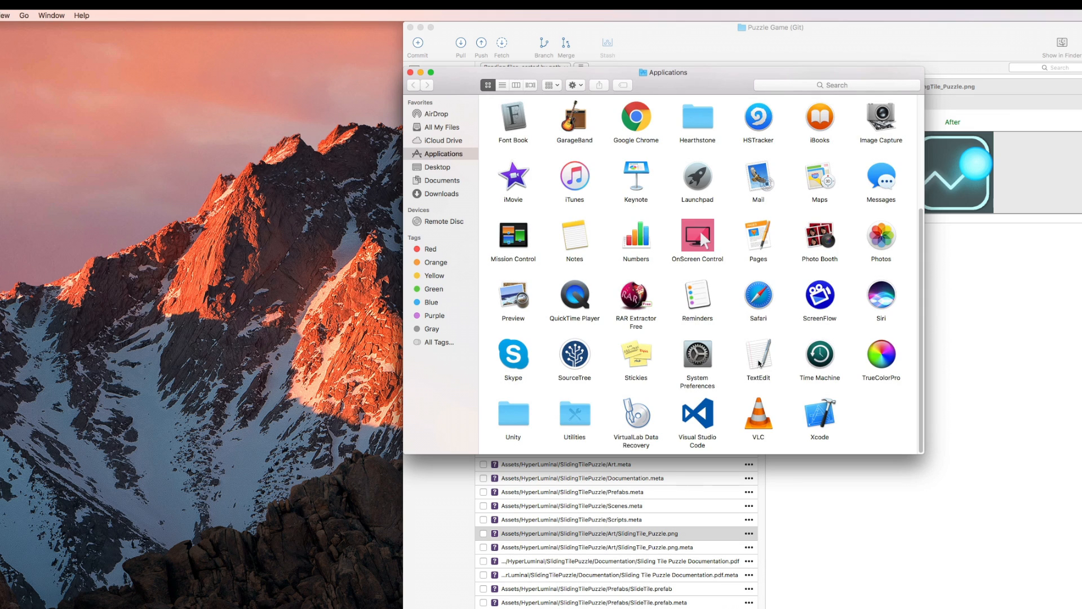
double_click(758, 361)
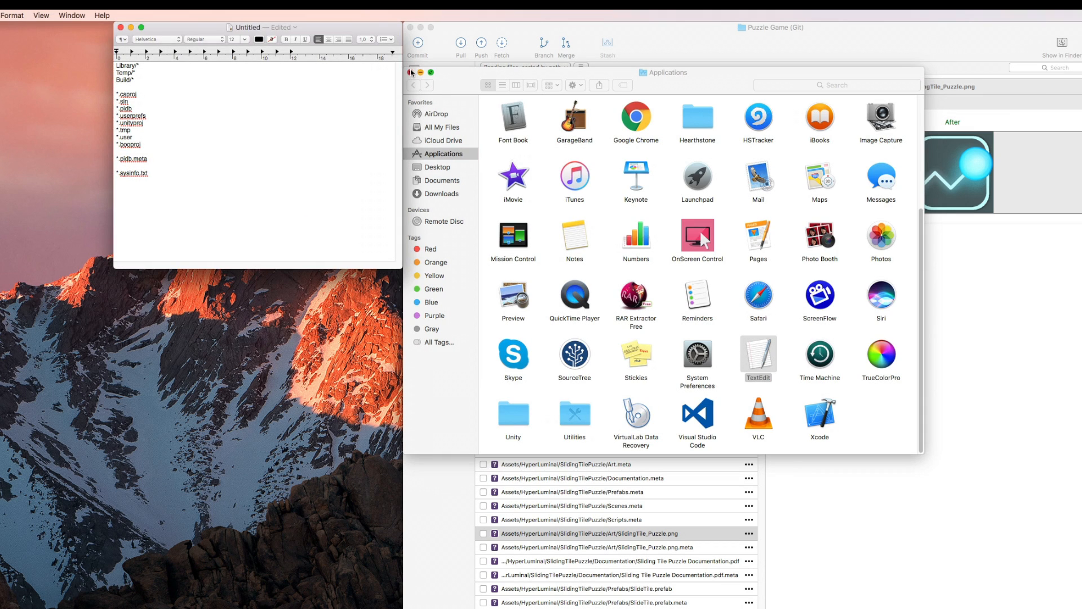
click(410, 73)
Step: Convert the untitled document containing the ignore patterns to plain text
click(161, 156)
drag(153, 174, 118, 63)
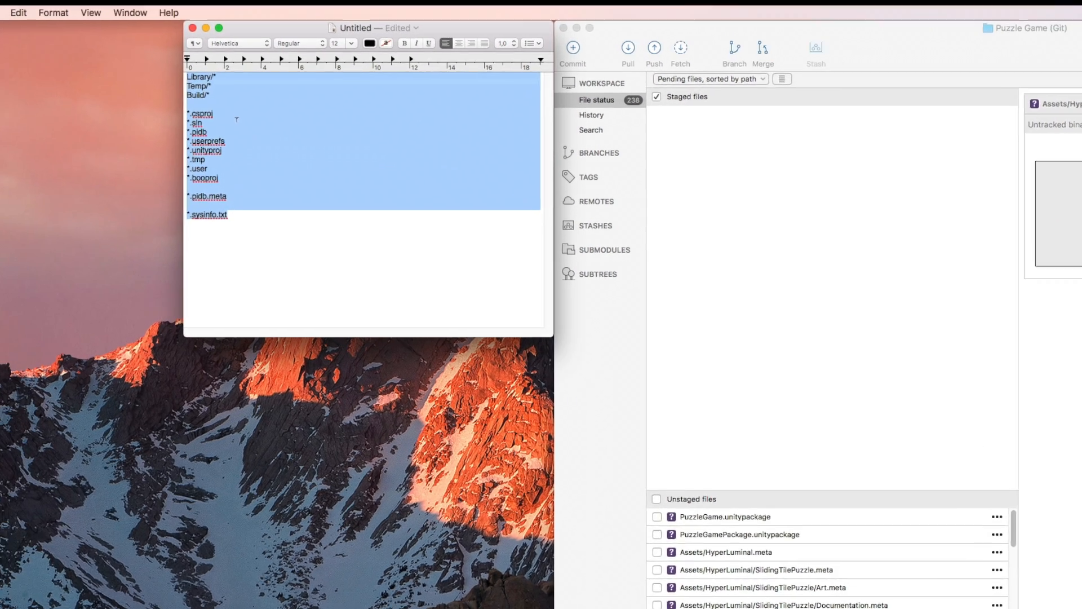
click(156, 103)
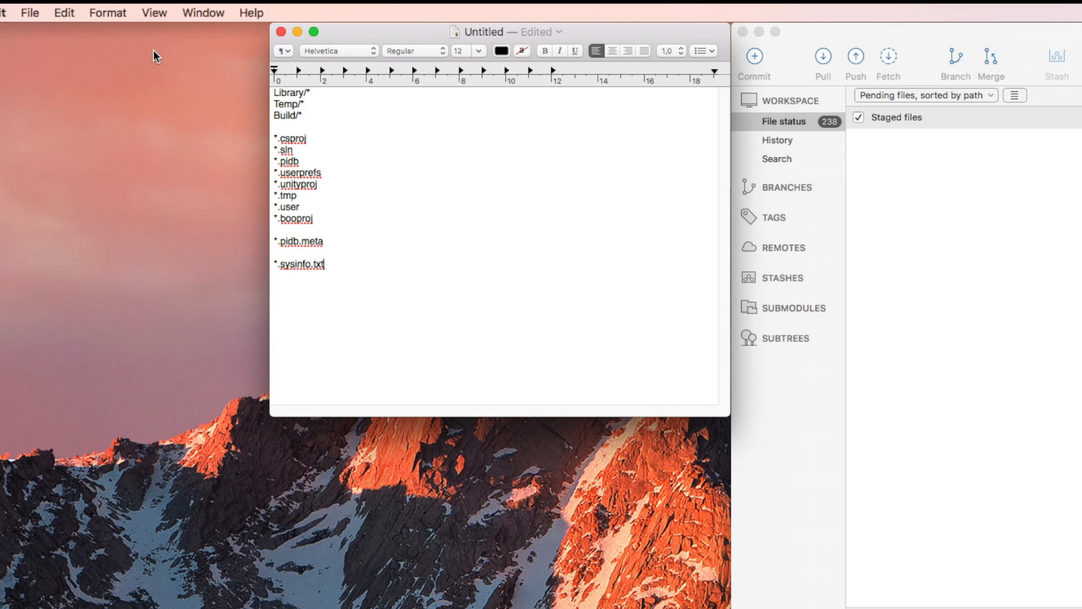
click(108, 12)
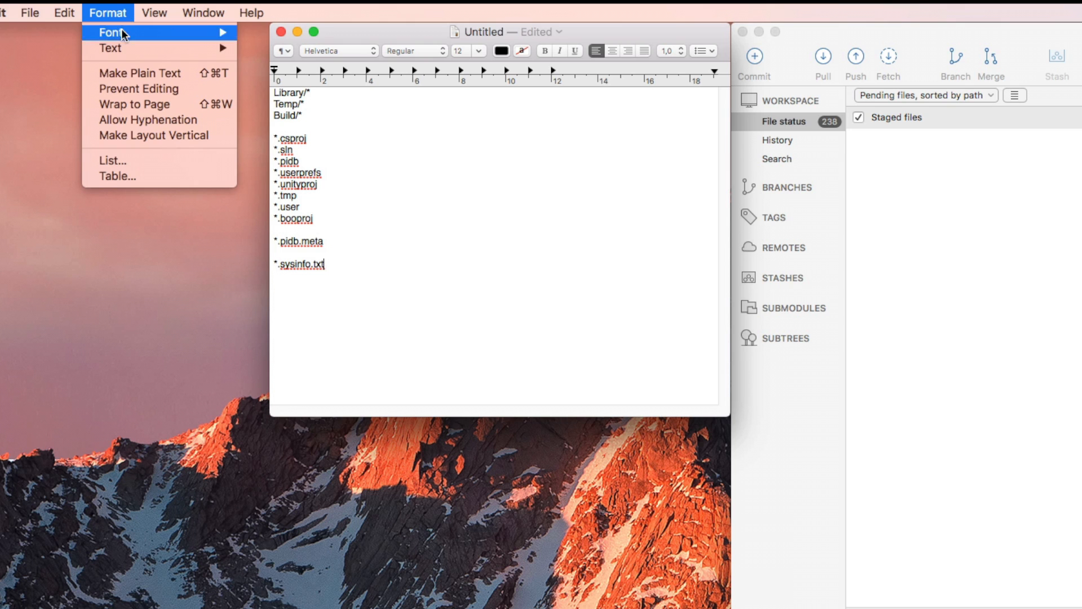
click(155, 75)
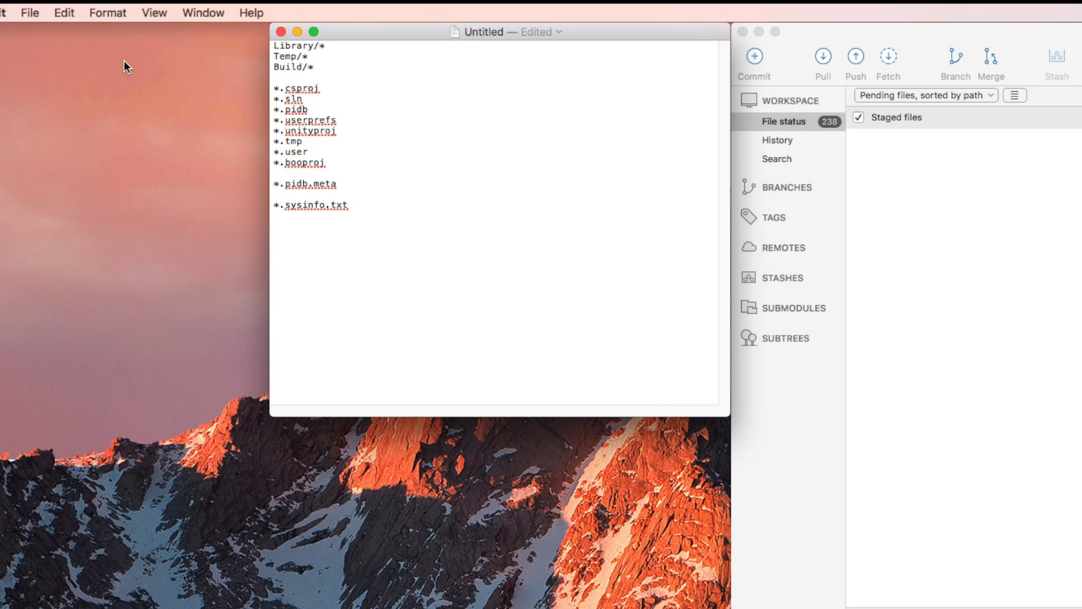
Step: Save the document as .gitignore in the Desktop's Puzzle Game folder, accepting the file name that starts with a dot
click(28, 13)
click(72, 104)
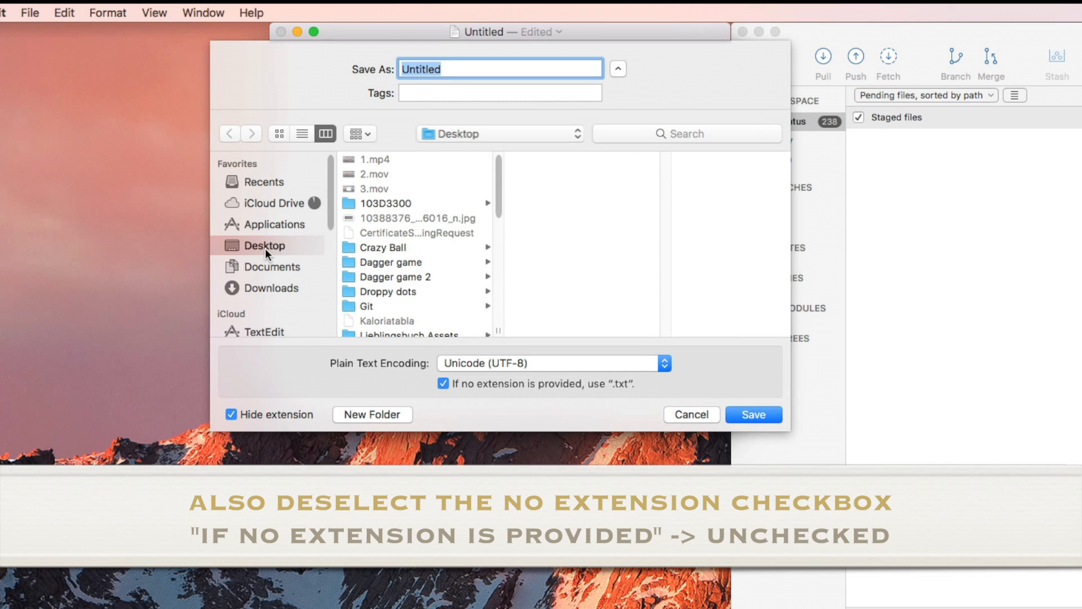
scroll(498, 230, down, 5)
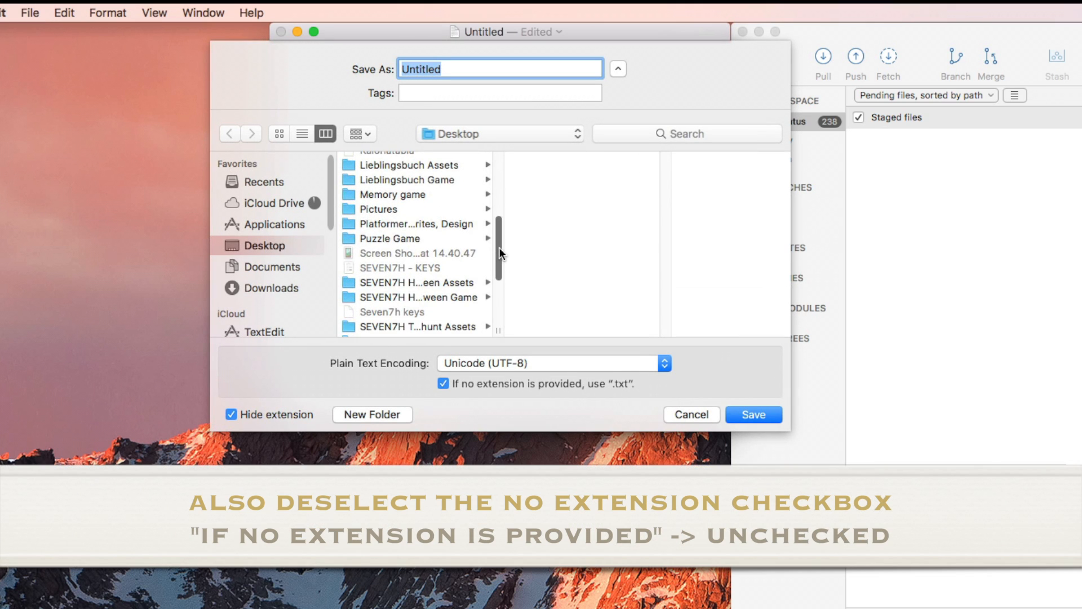
click(431, 237)
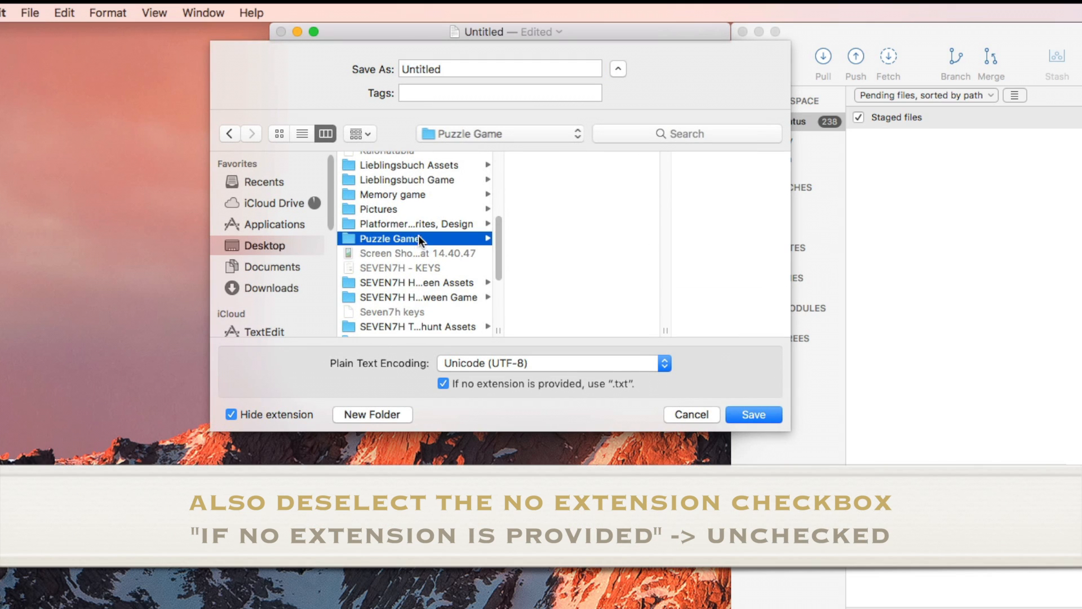
click(440, 73)
drag(477, 69, 344, 66)
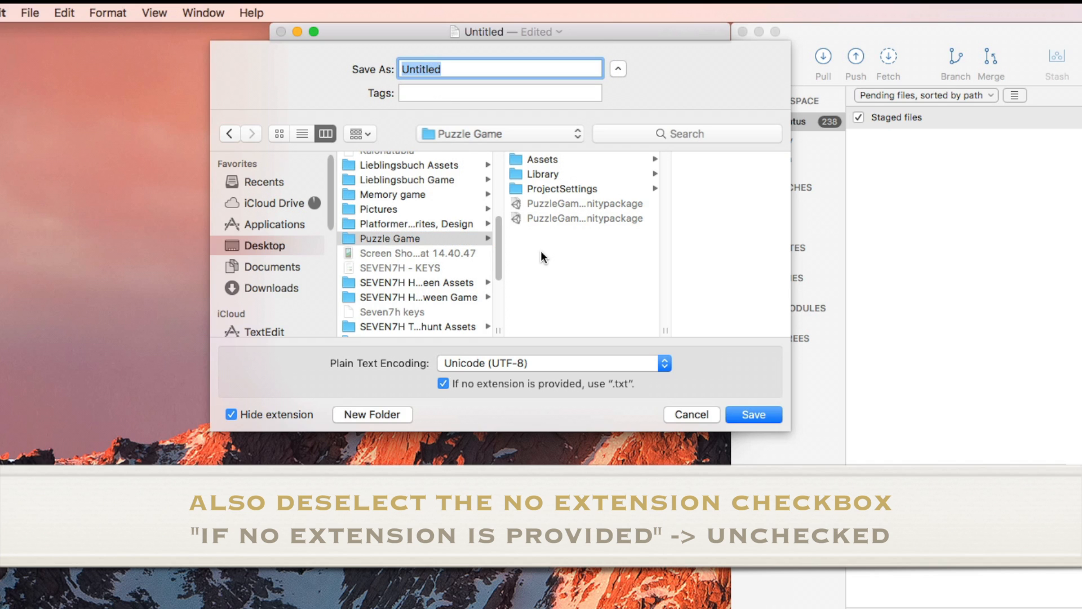
text(.gitignore)
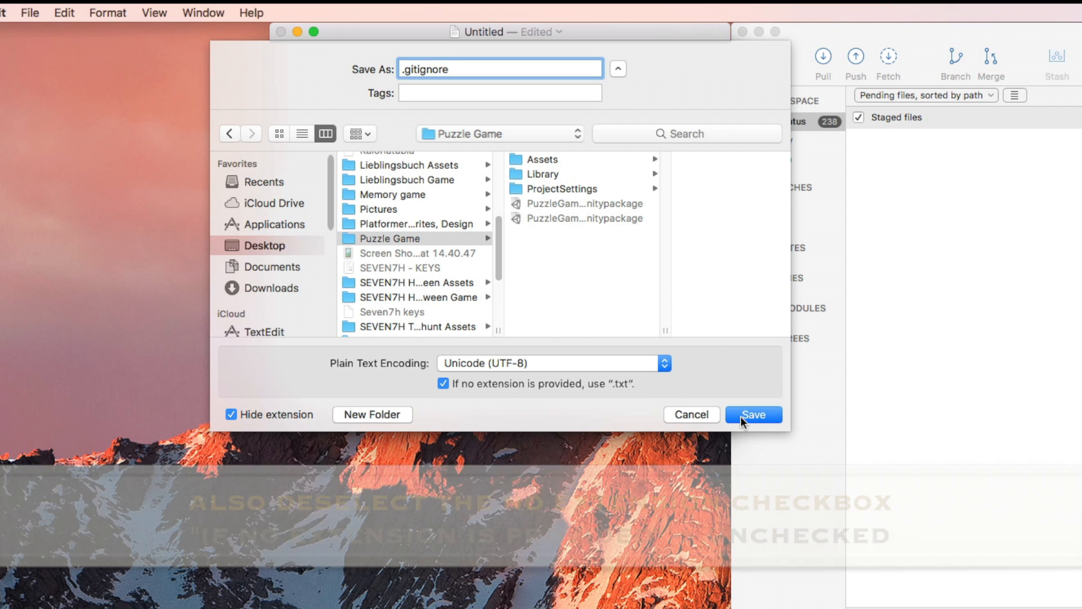
click(741, 416)
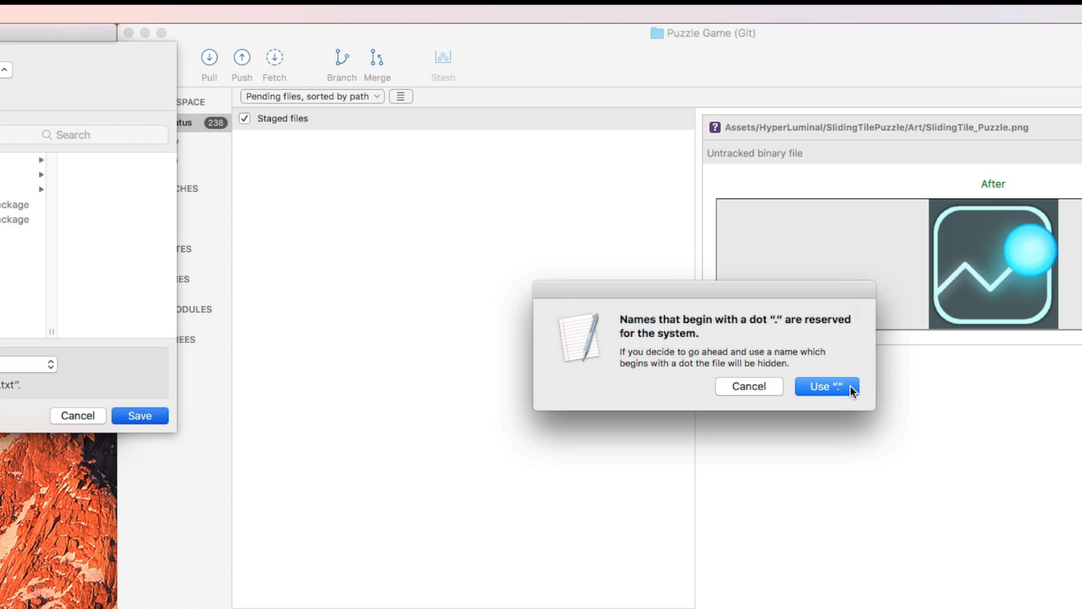
click(841, 386)
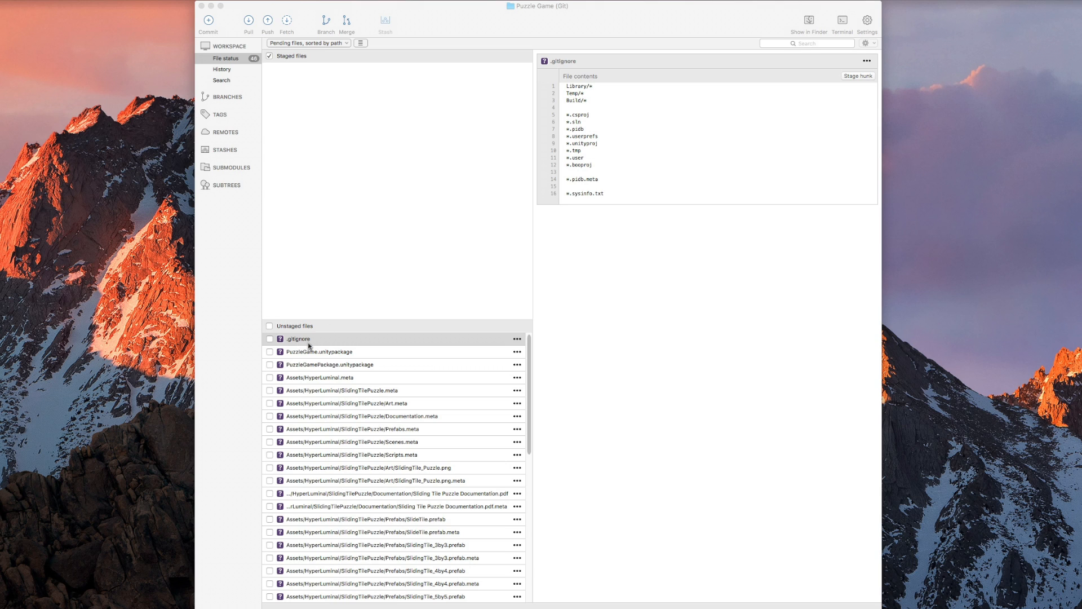
Step: Stage all unstaged files in the Puzzle Game repository, commit them with the message "Initial commit", and view the file status
mouse_move(530, 366)
mouse_down()
mouse_move(527, 471)
mouse_move(528, 361)
mouse_up()
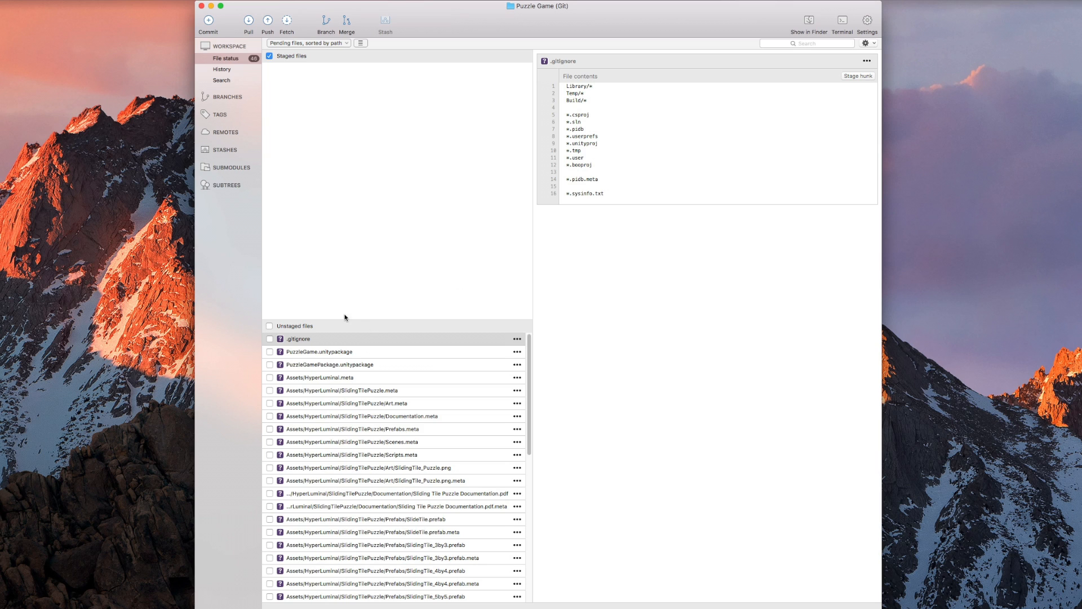
click(270, 327)
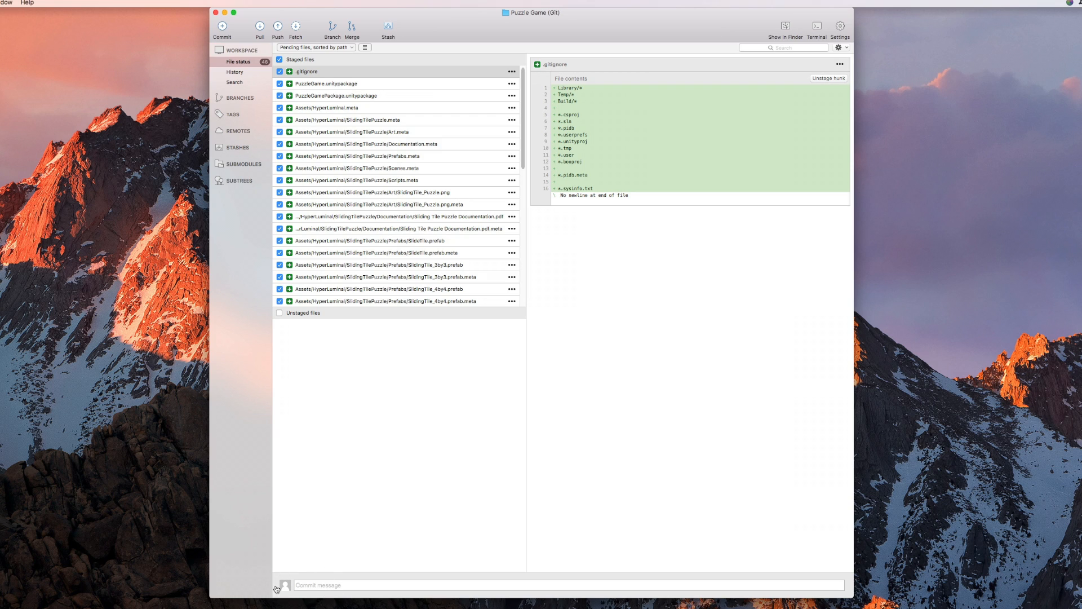
click(338, 589)
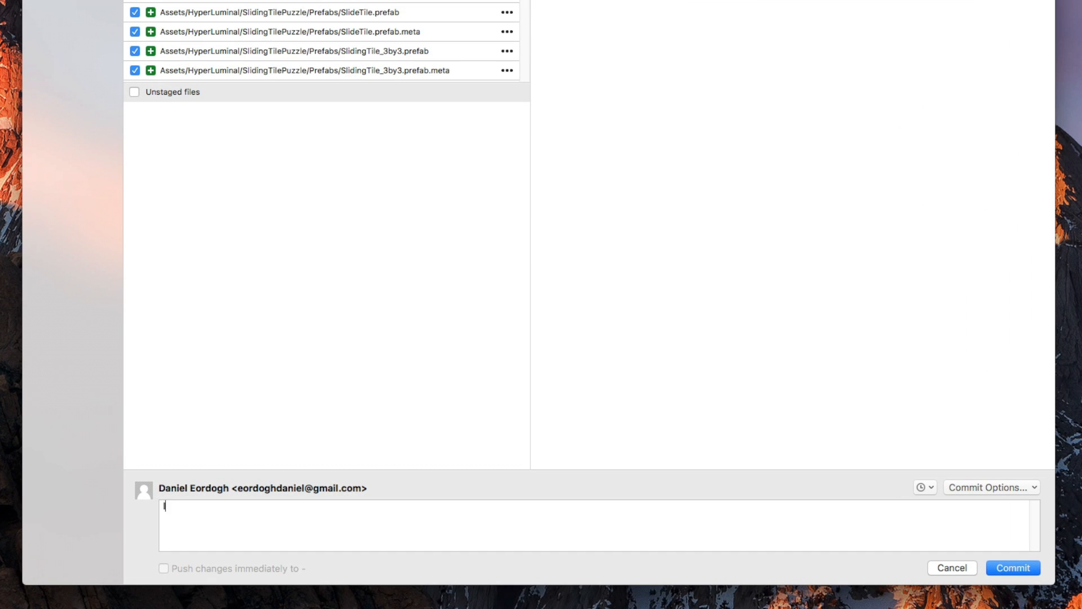
text(Initial commit)
click(1002, 568)
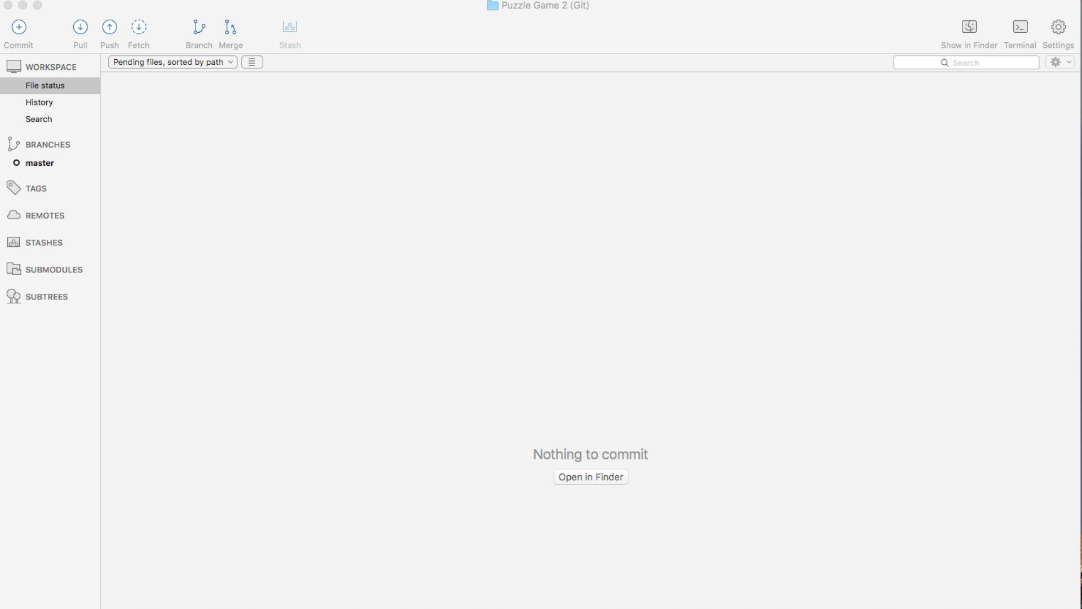
click(82, 86)
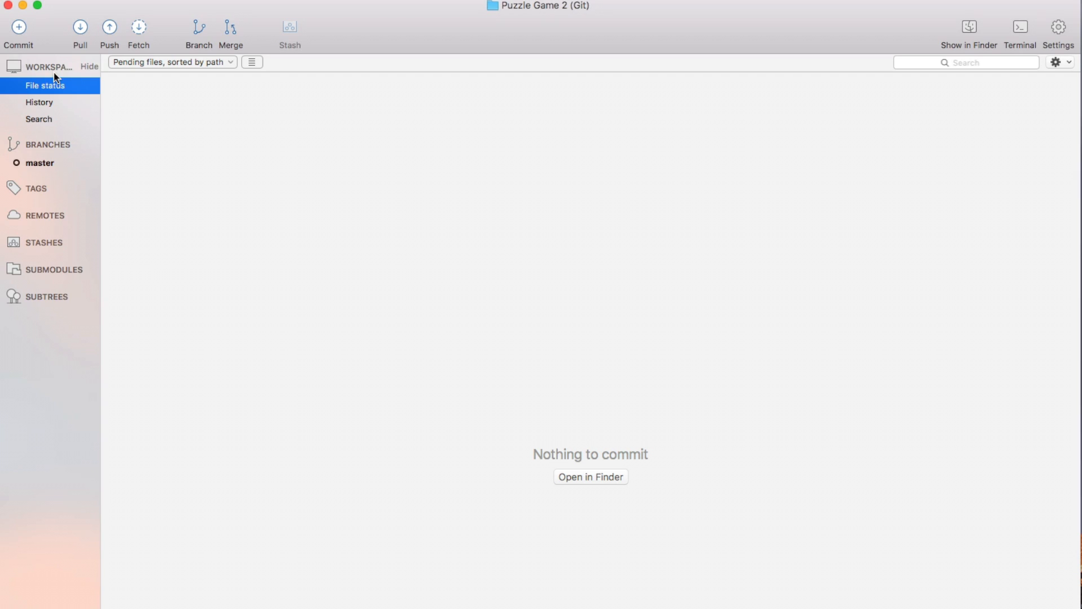
Step: View the repository's commit history and inspect the files in the initial commit
click(50, 104)
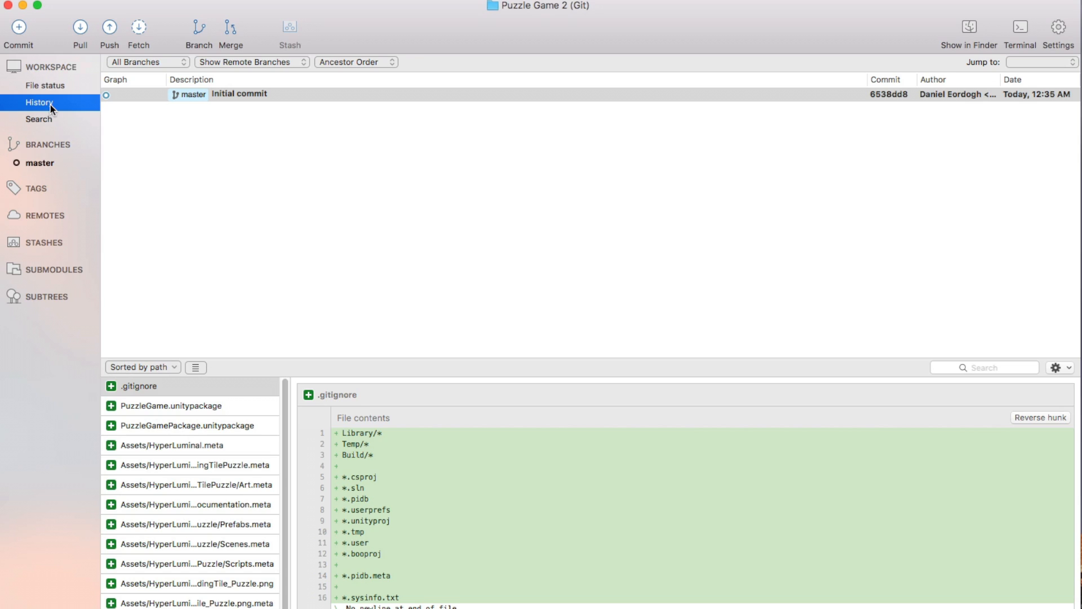
click(276, 96)
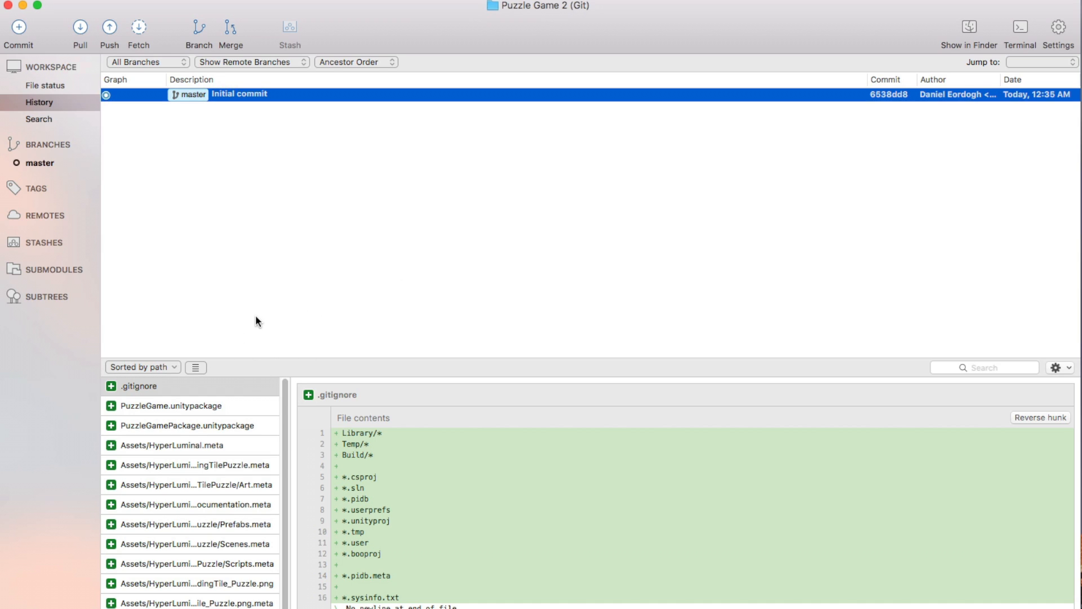
click(248, 285)
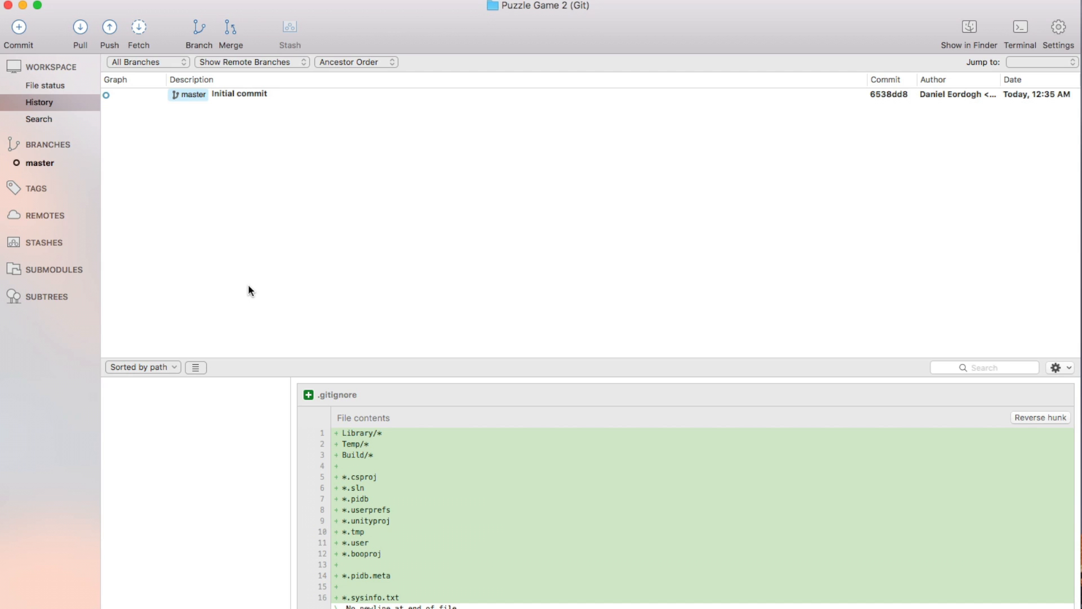
Step: Switch to Unity and set the Y position of the SlidingTile_3by3 object to 10
key(ctrl+Left)
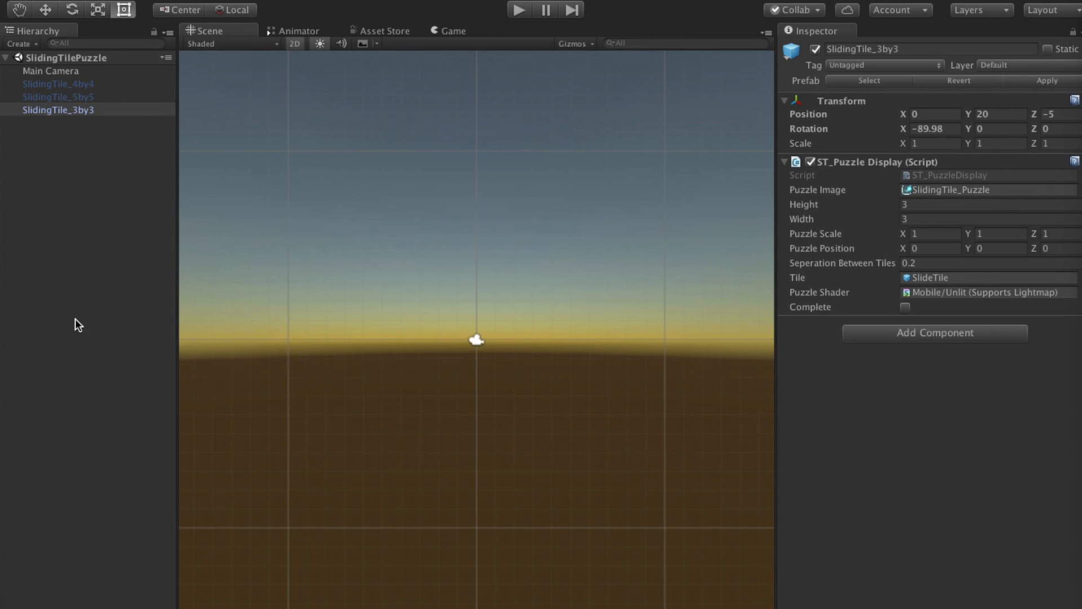
click(77, 326)
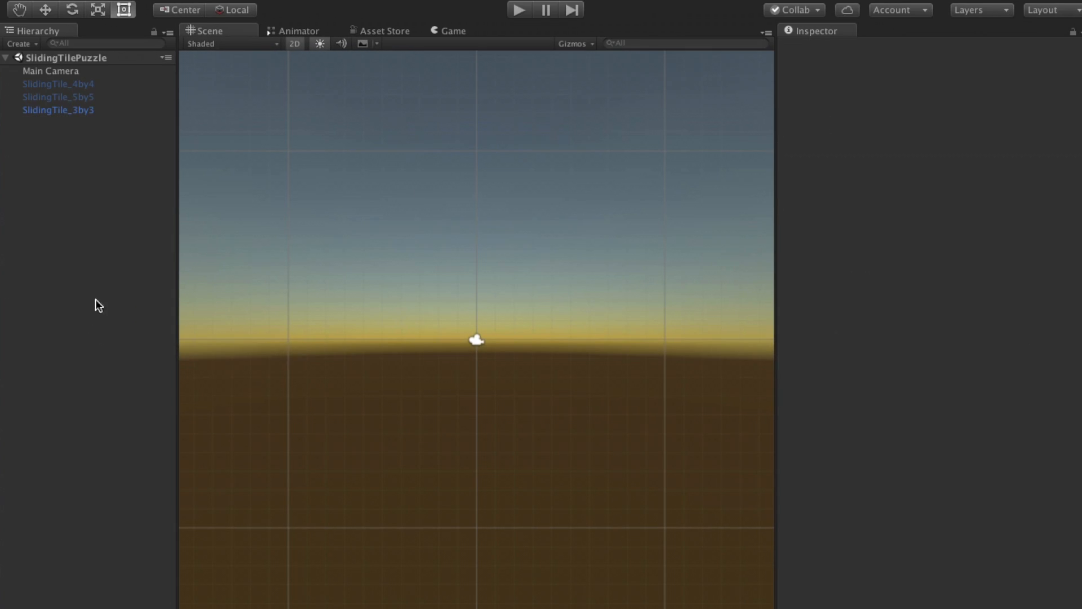
click(52, 112)
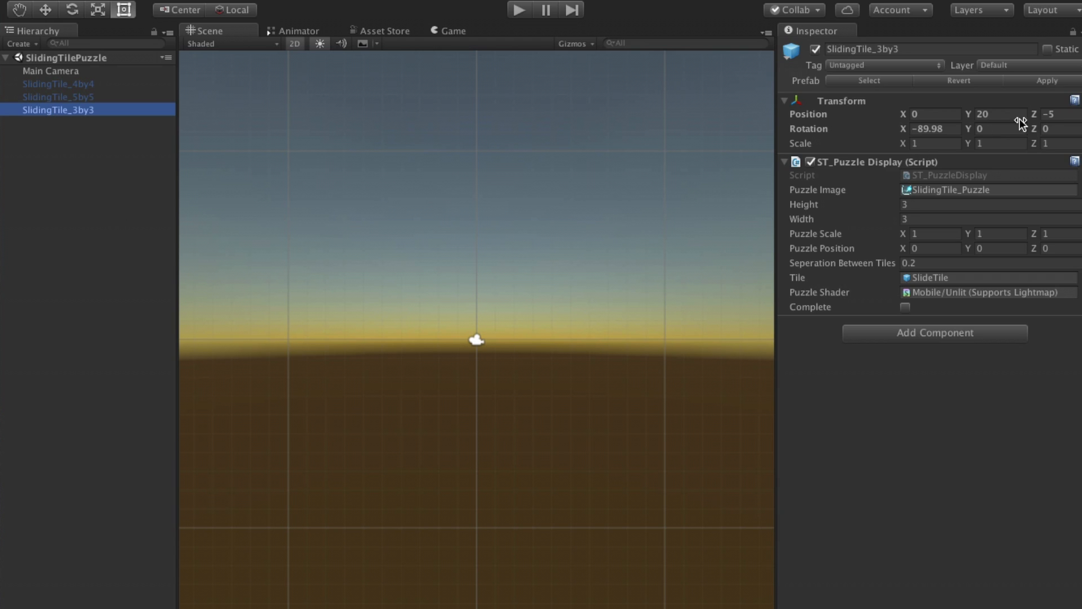
click(1004, 114)
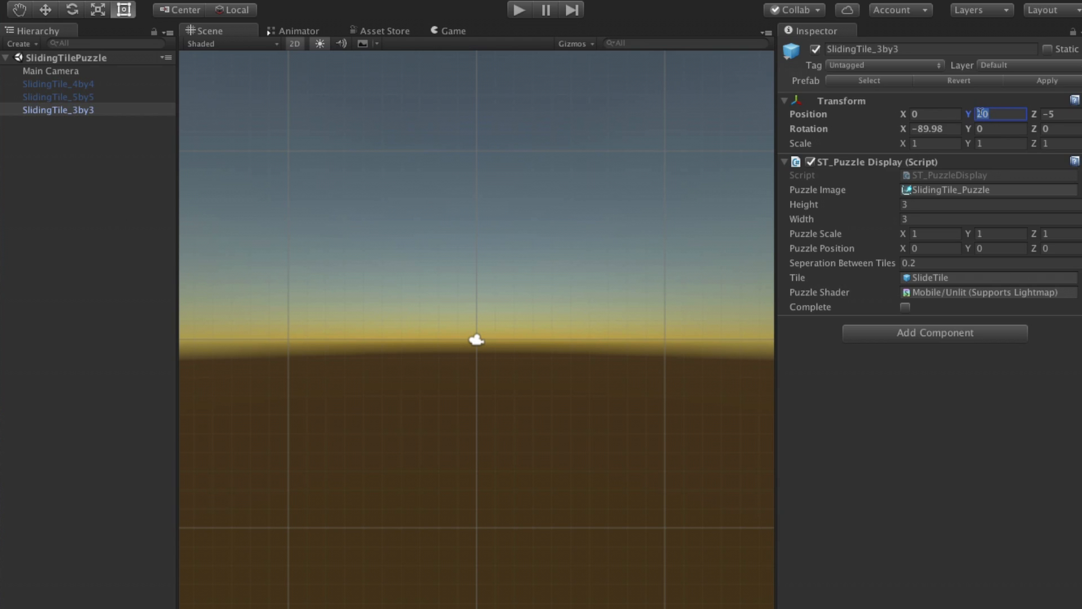
text(10)
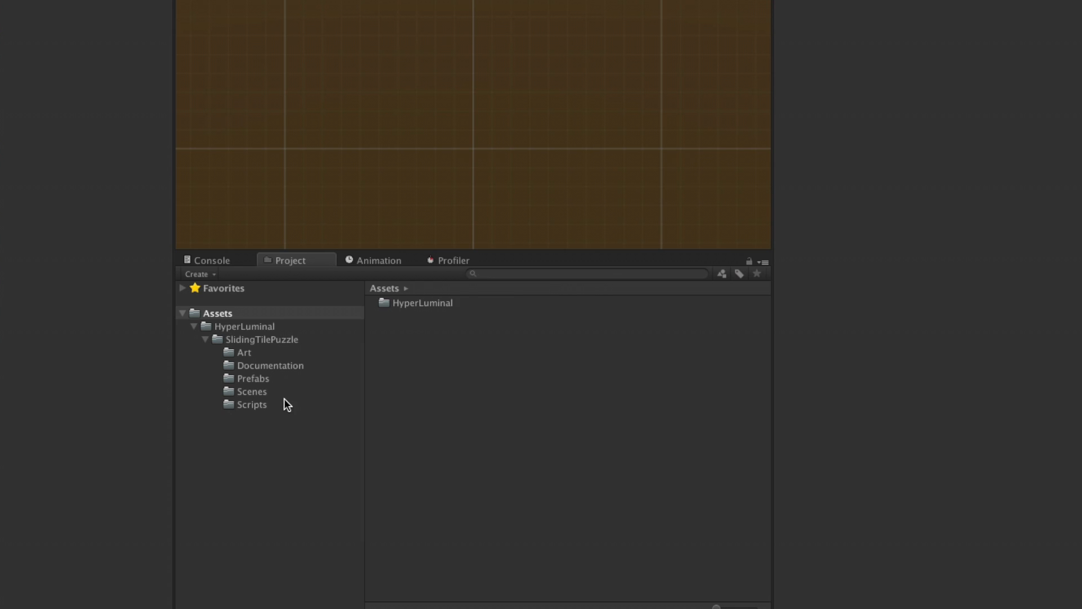
Step: Create a C# script named Tutorial in the SlidingTilePuzzle Scripts folder
click(285, 403)
right_click(433, 418)
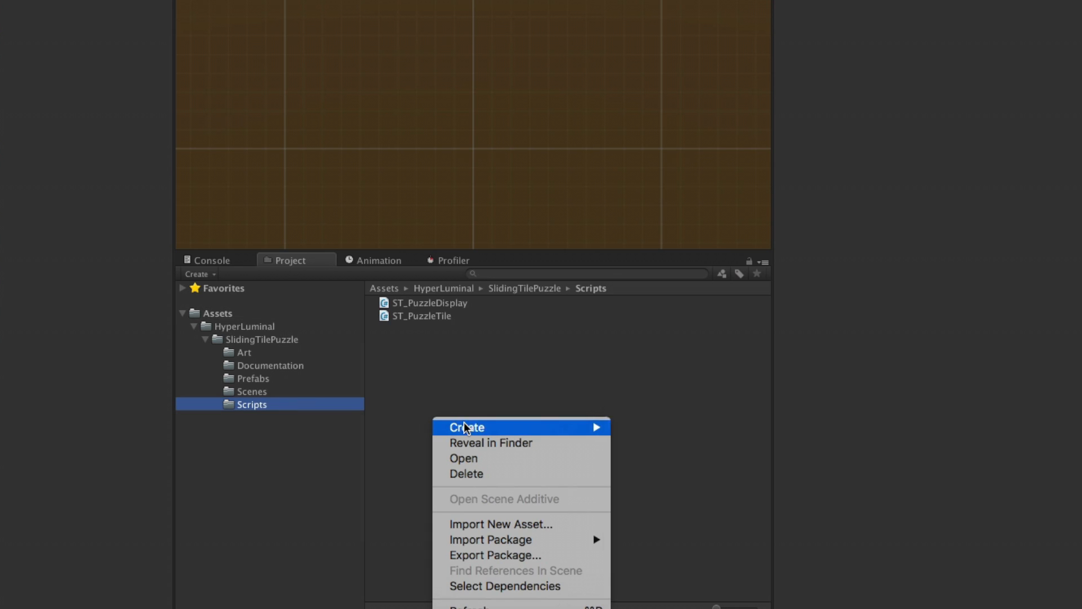
mouse_move(466, 427)
click(668, 347)
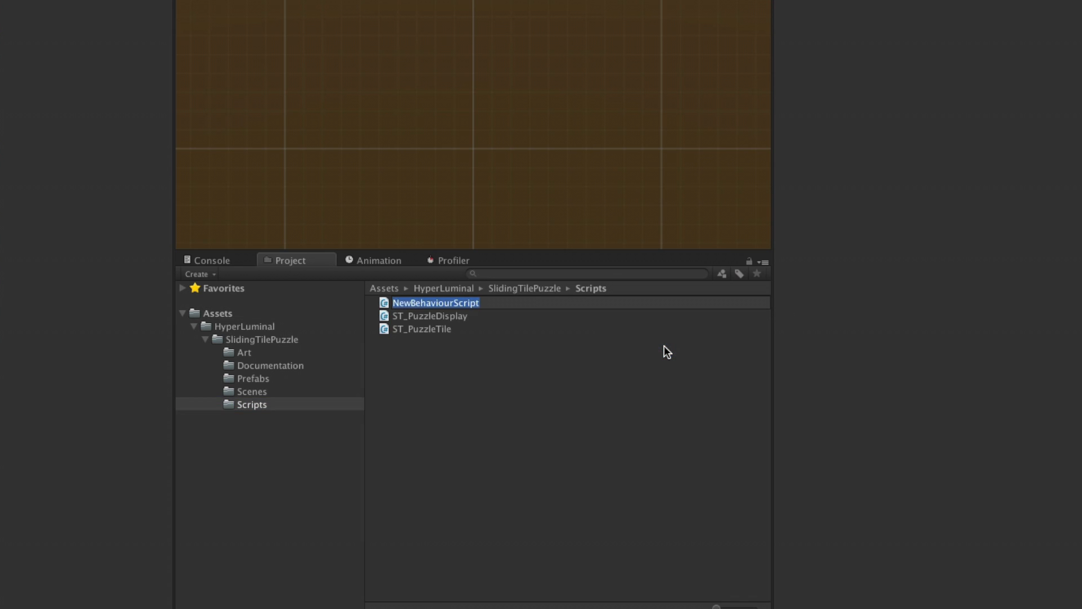
text(TUtorial)
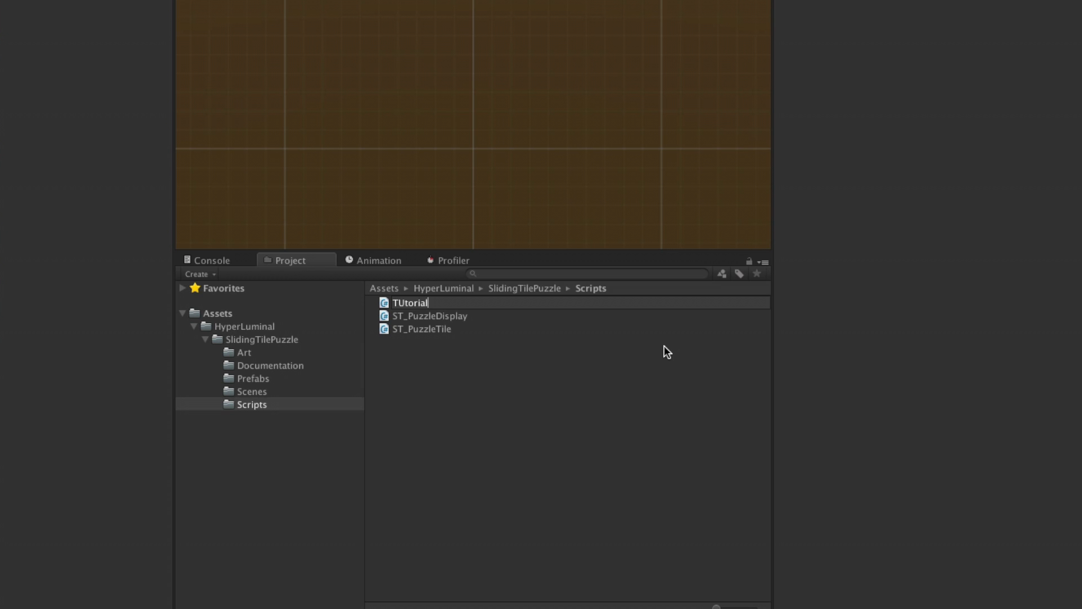
key(BackSpace)
text(u)
key(Return)
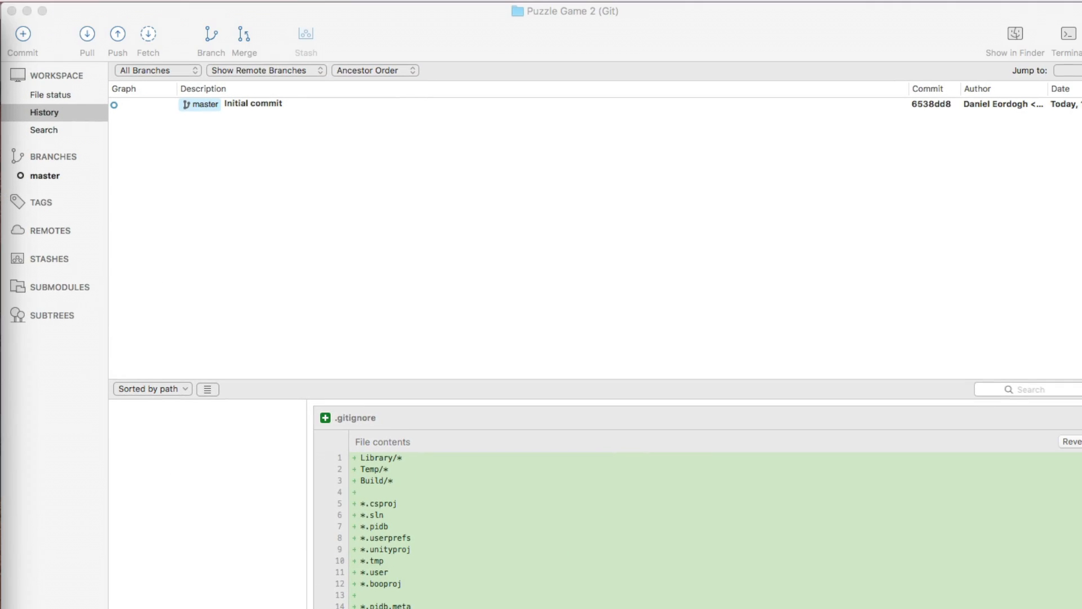
Step: Switch back to SourceTree, stage all unstaged files and commit them with the message "Tutorial script added"
click(276, 327)
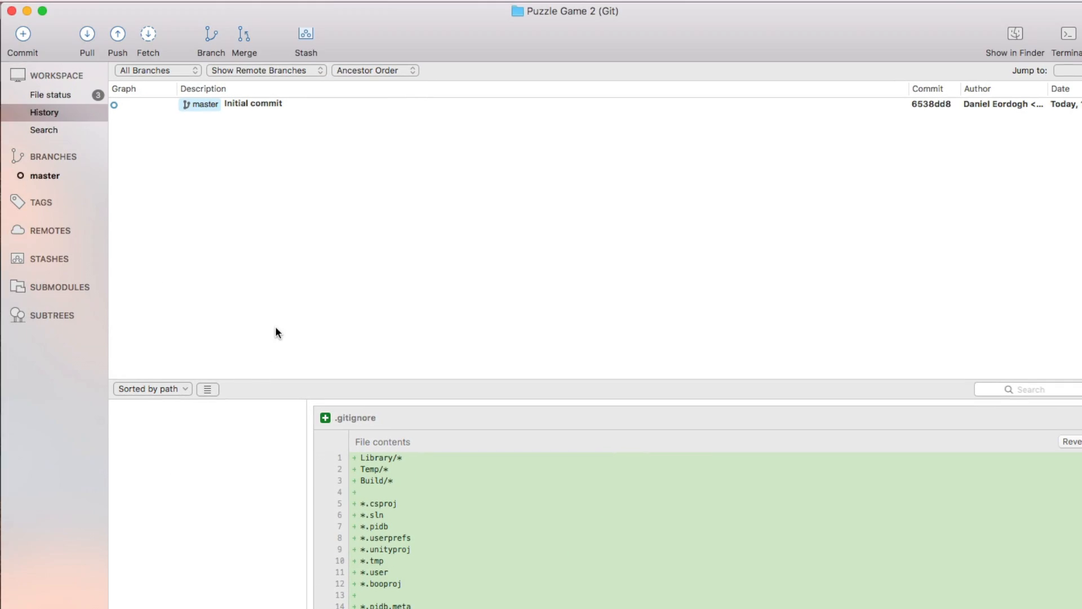
click(84, 96)
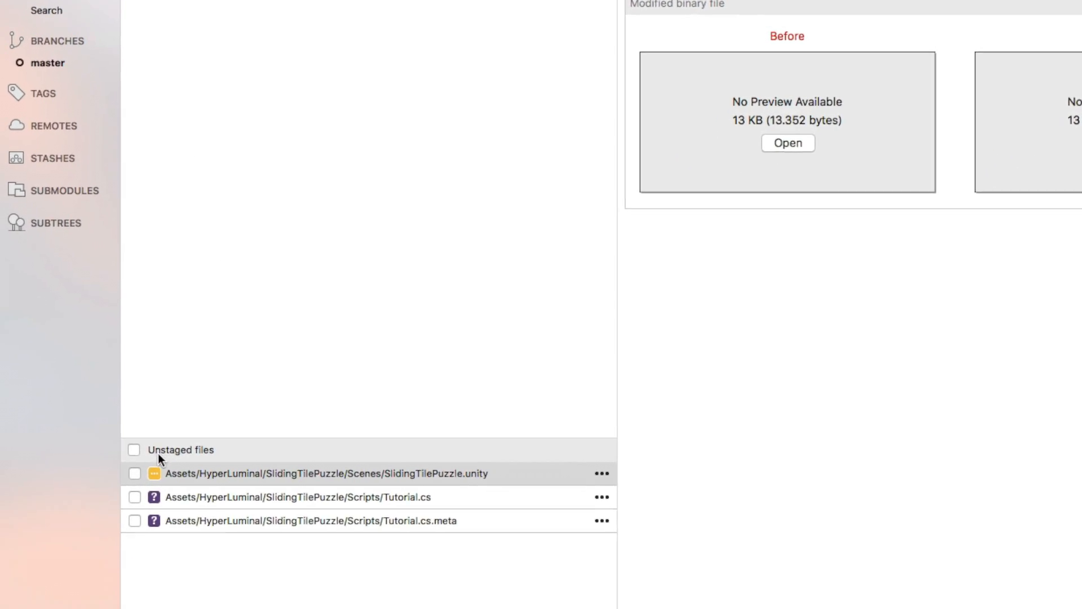
click(120, 513)
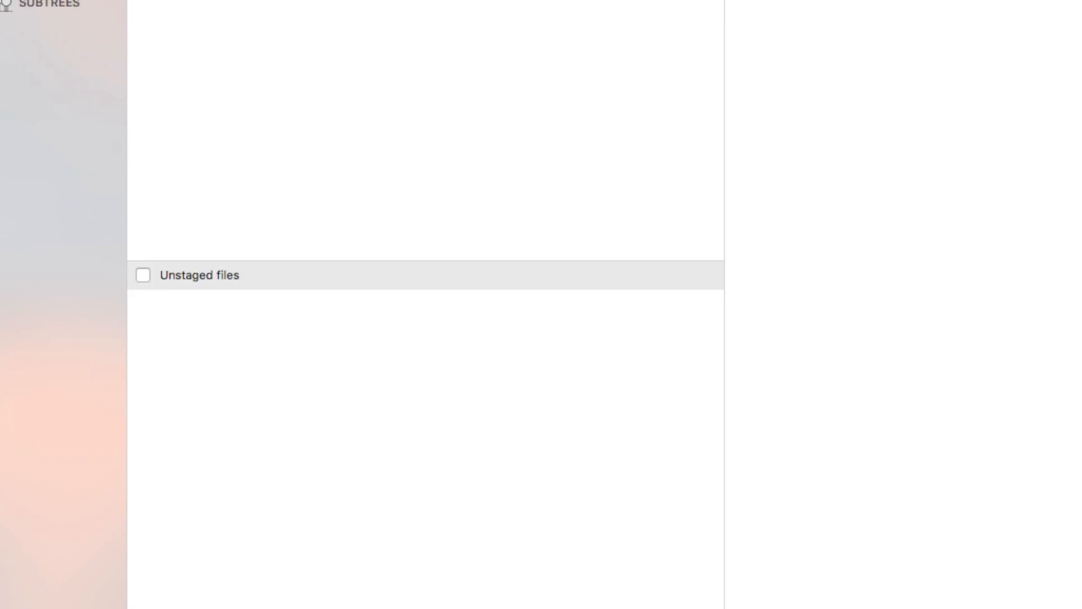
click(268, 518)
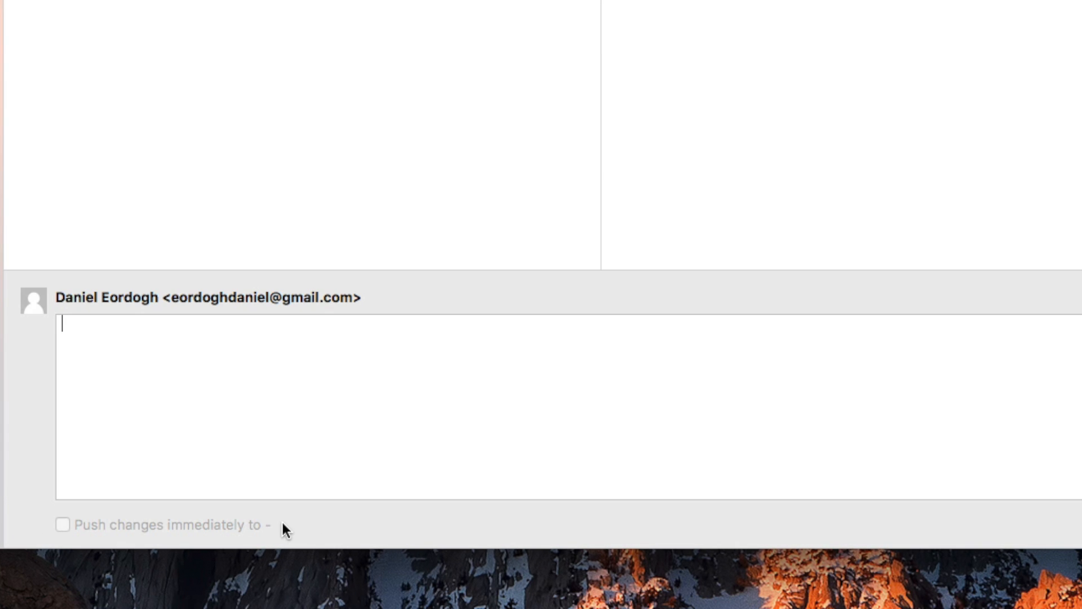
text(Tutorial script add)
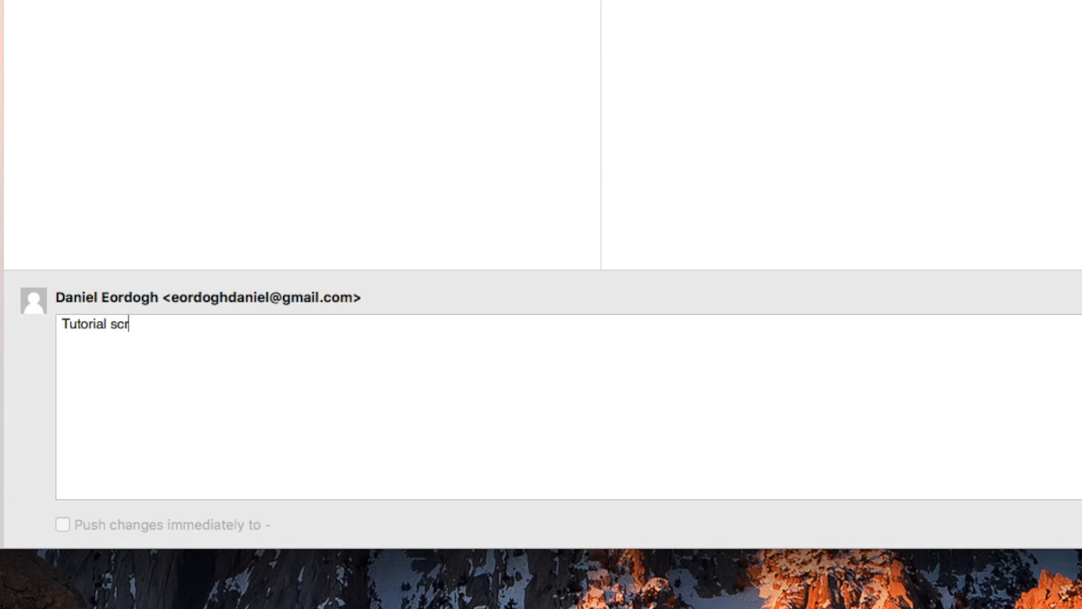
text(ed)
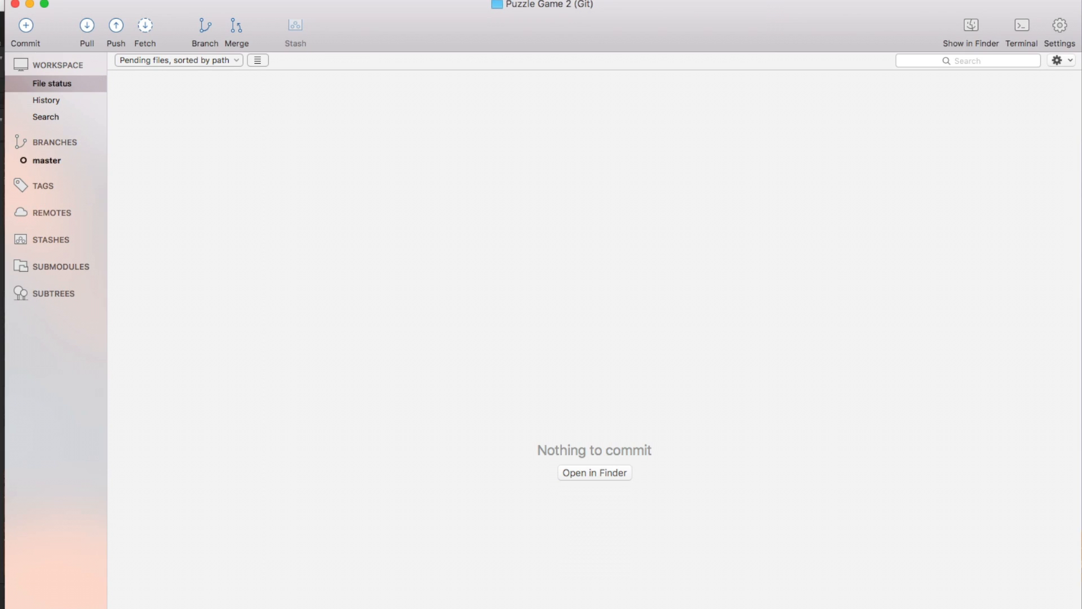
Step: View the commit history and inspect the files changed by the "Tutorial script added" commit
click(60, 103)
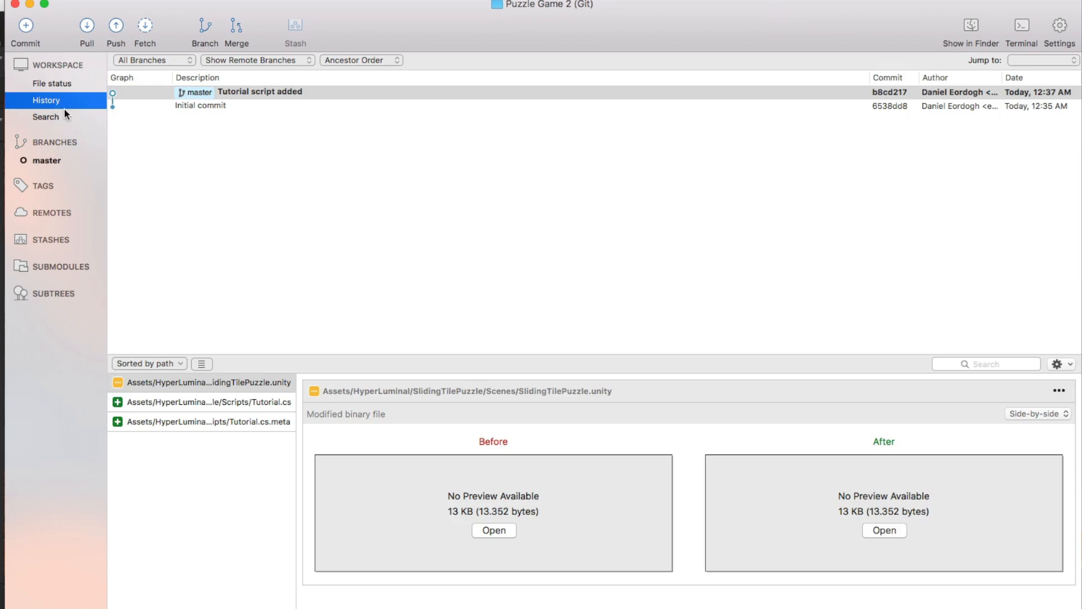
click(265, 95)
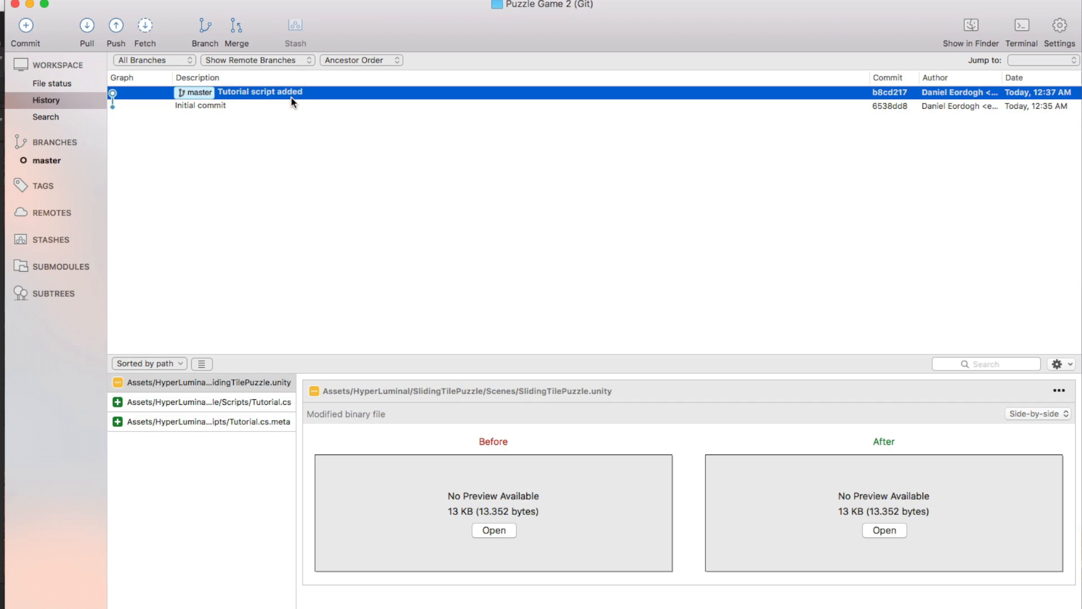
click(219, 153)
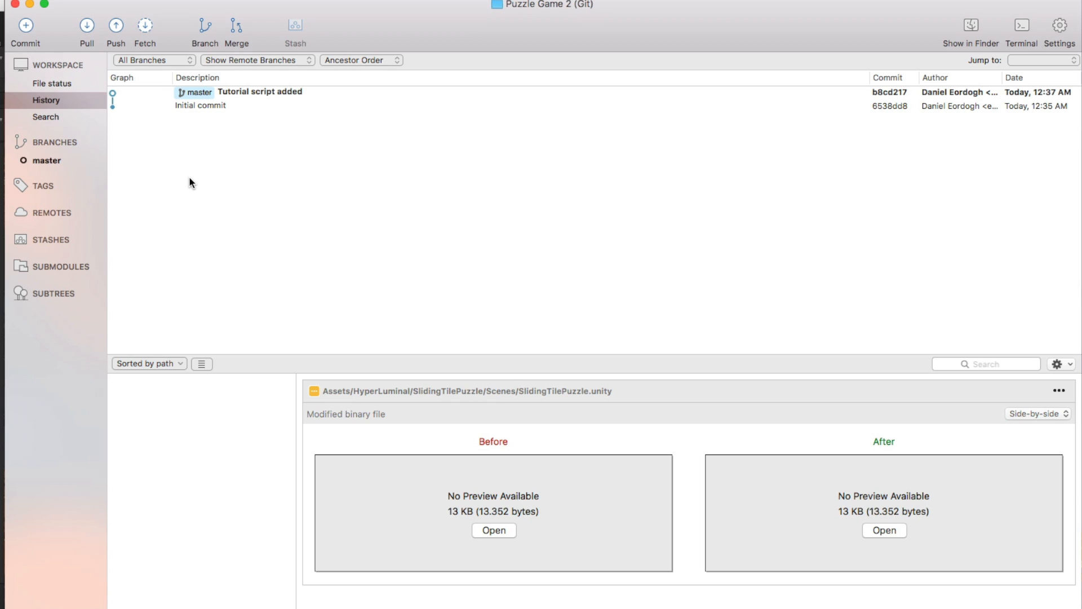
Step: Tag the "Tutorial script added" commit as v1, using the working copy parent, and minimise the repository window
key(Down)
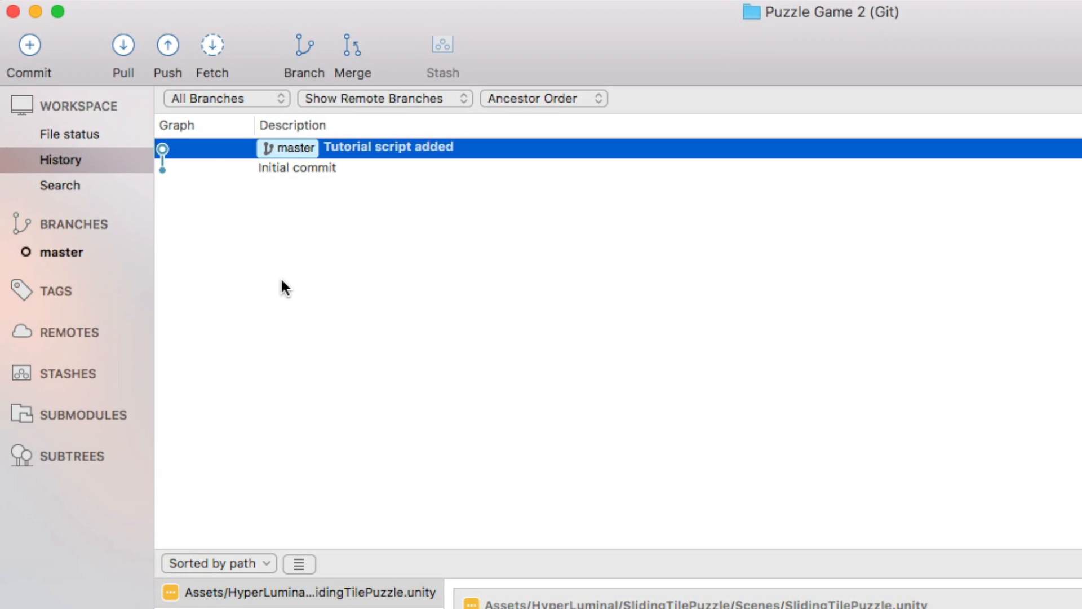
right_click(64, 289)
click(103, 322)
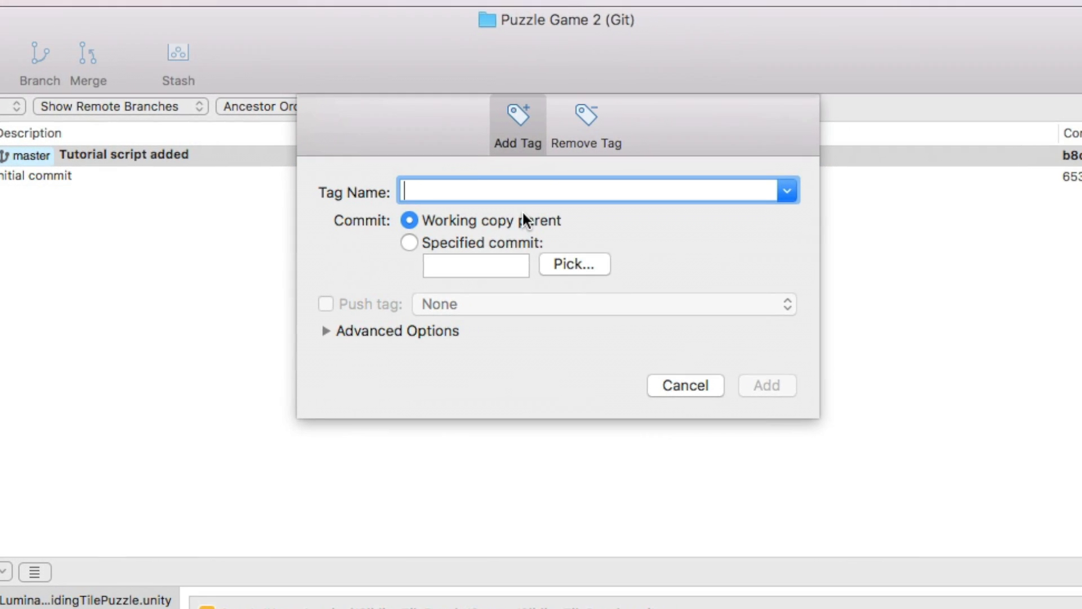
text(v1)
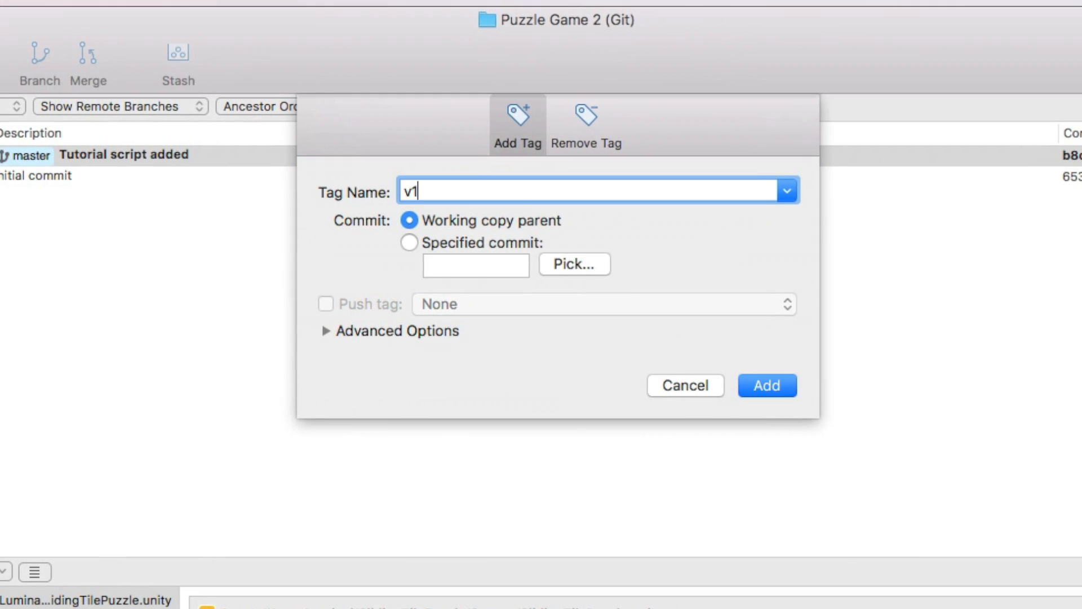
click(746, 389)
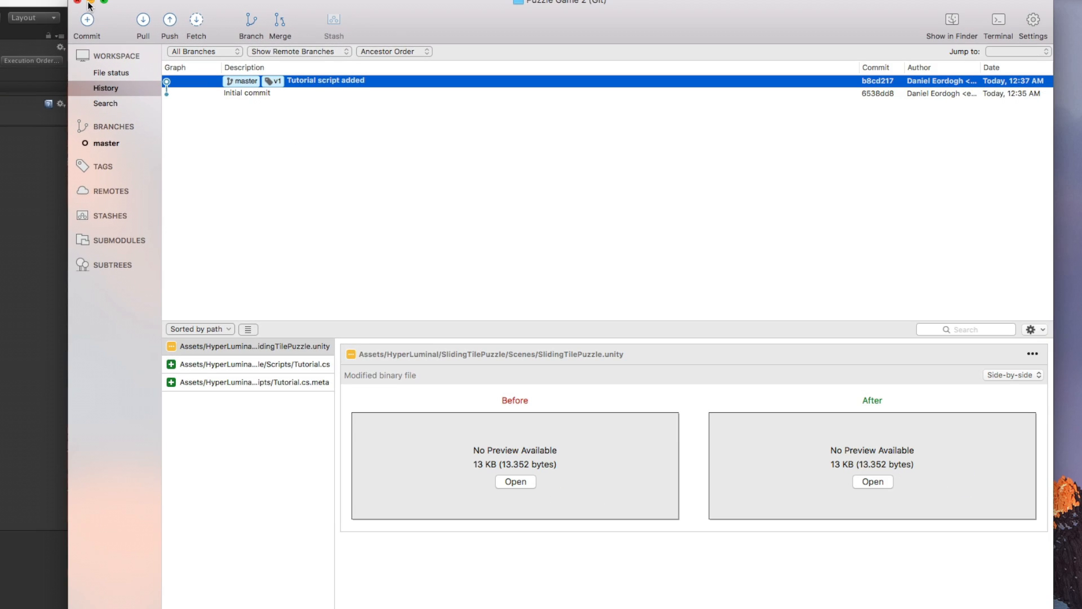
click(89, 1)
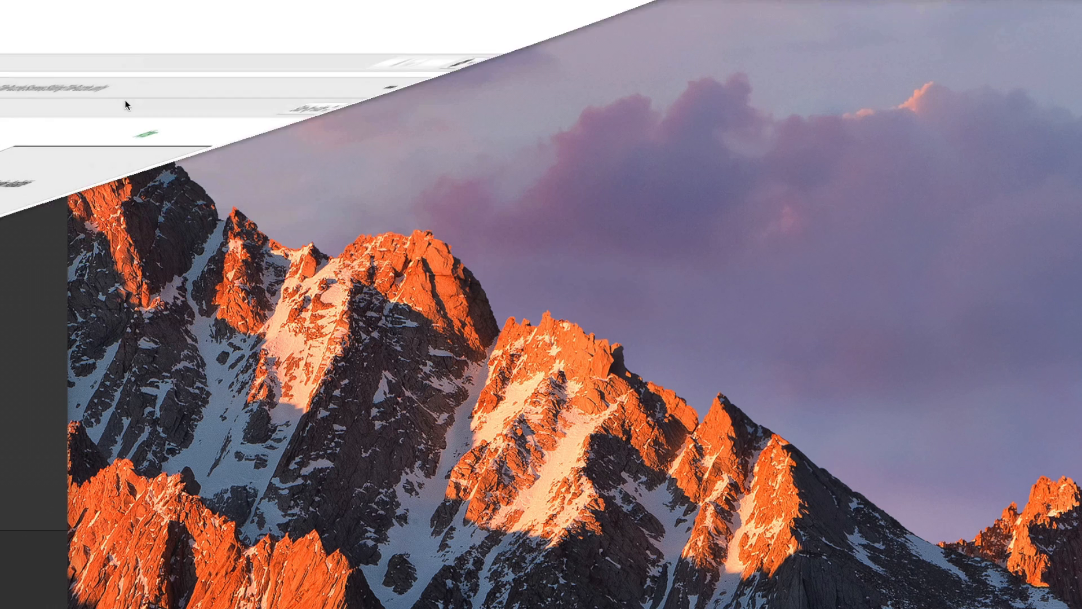